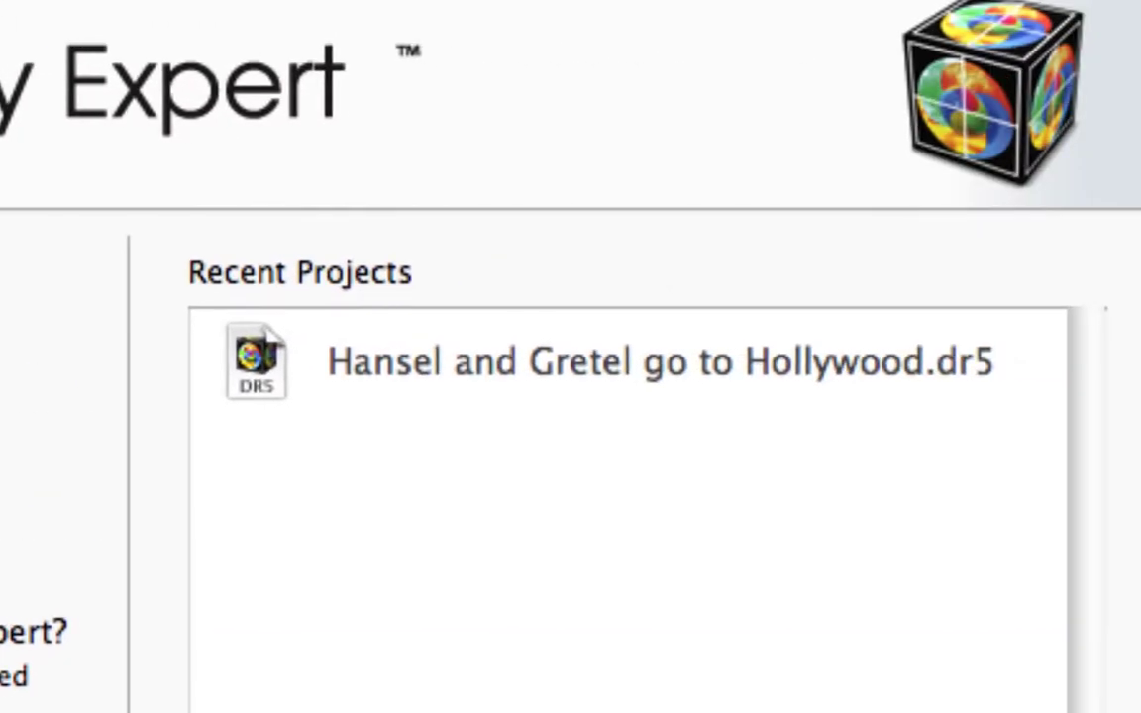
- Select the recent project 'Hansel and Gretel go to Hollywood.dr5' in the Getting Started window
click(554, 361)
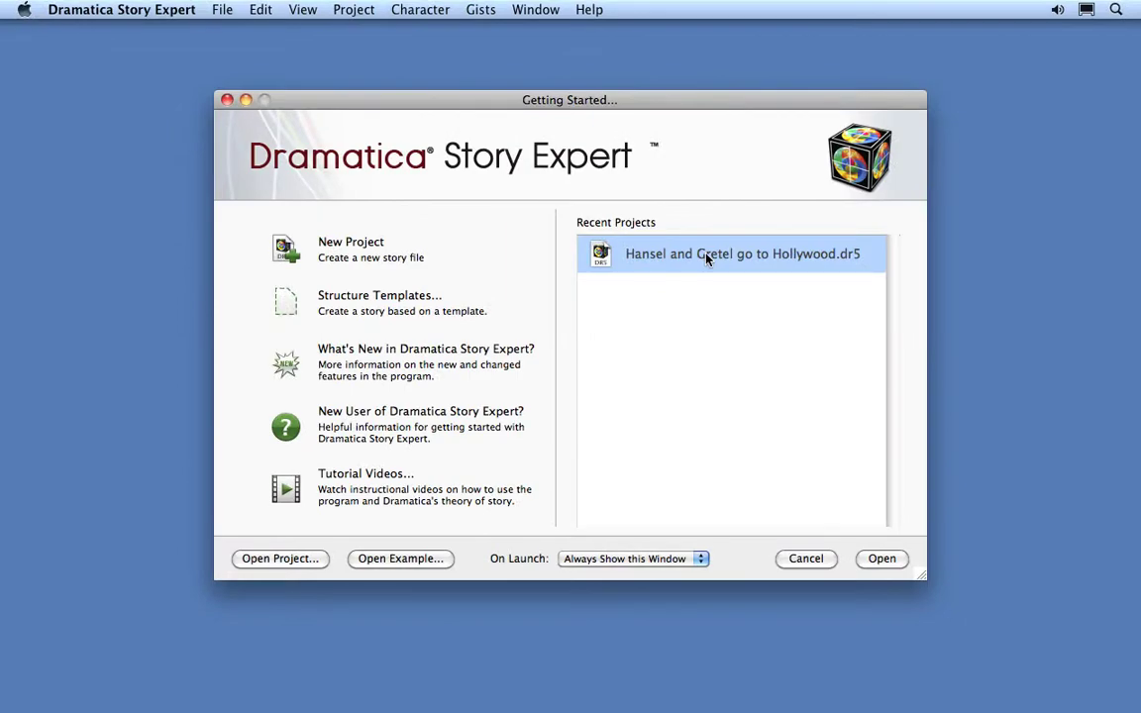
- Open 'Hansel and Gretel go to Hollywood.dr5' and start the StoryGuide from the project views list
double_click(560, 366)
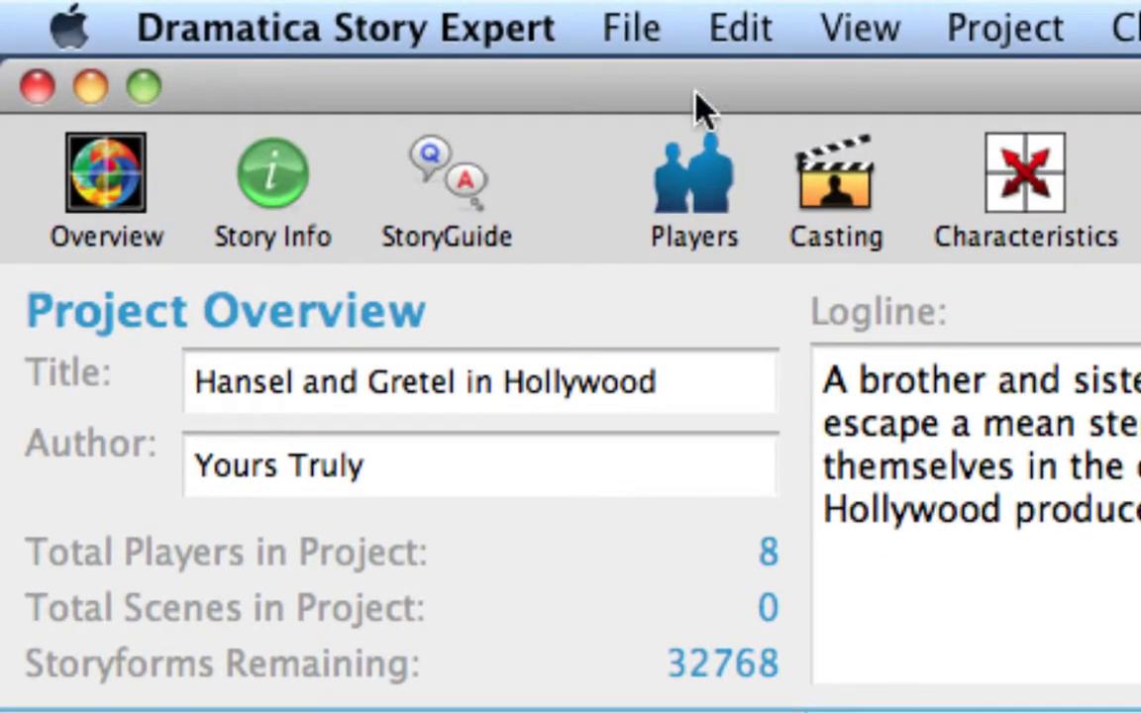
click(472, 194)
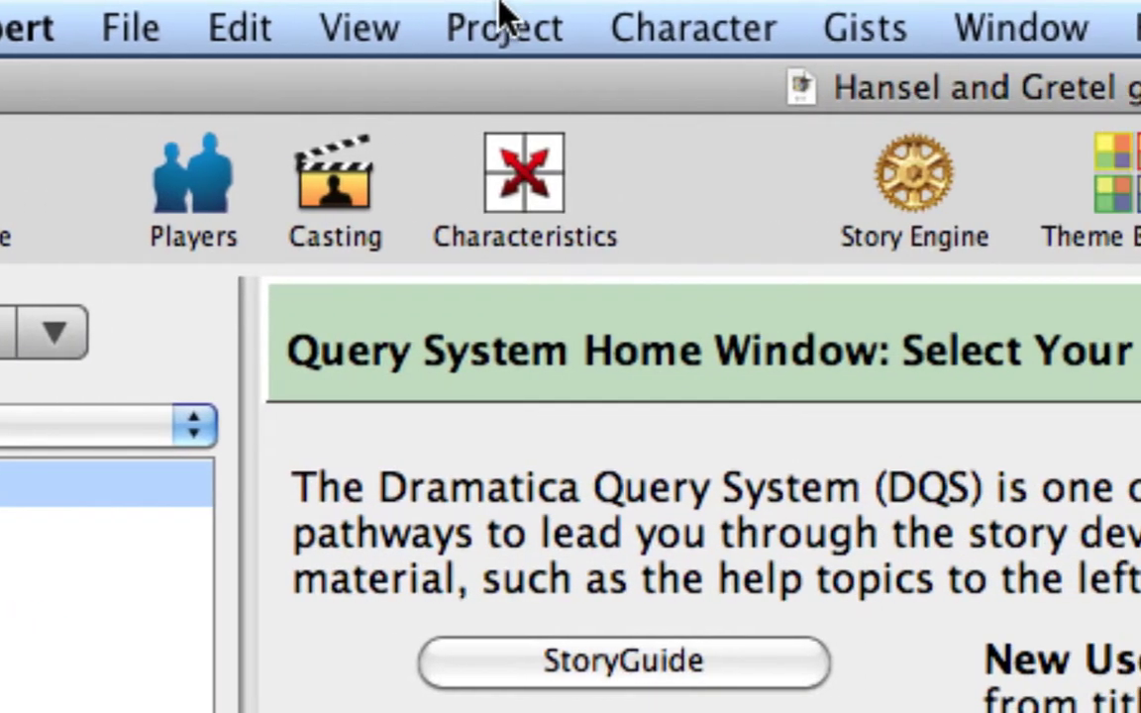
click(907, 24)
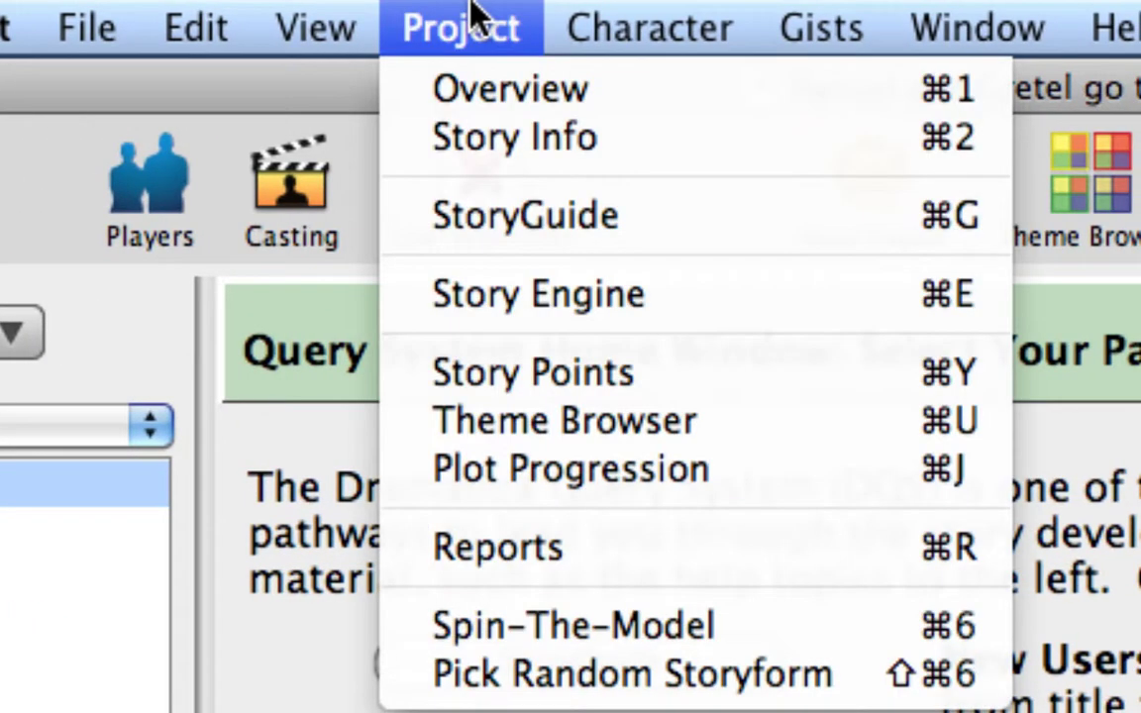
click(782, 238)
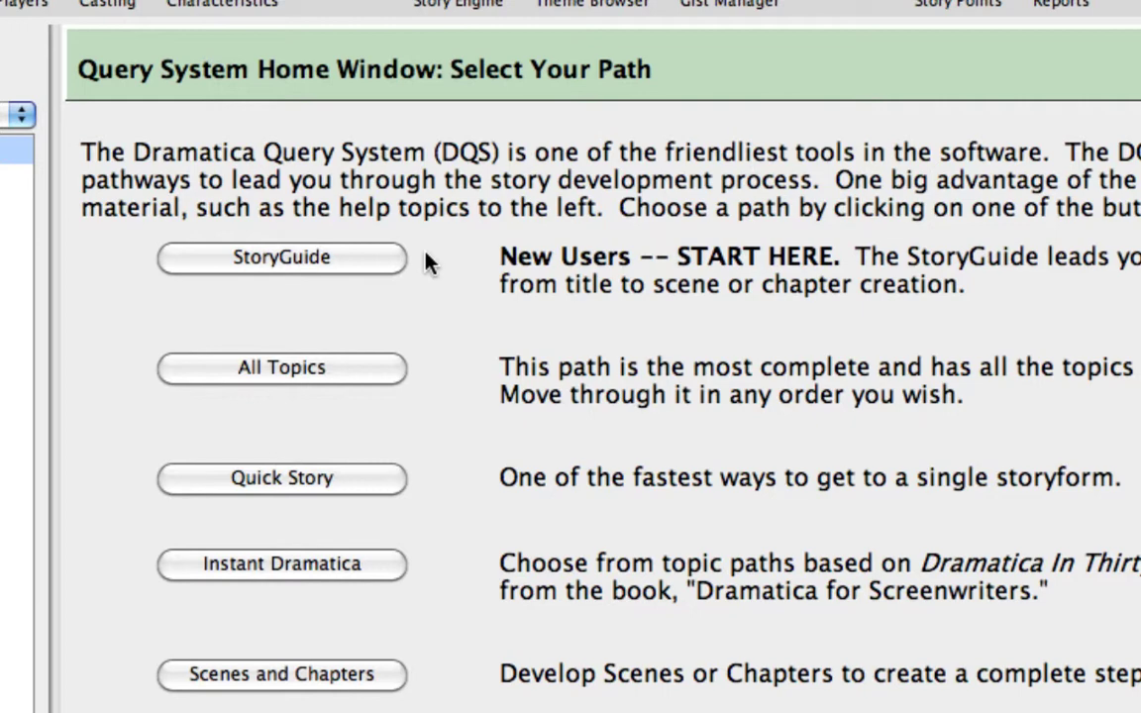
click(398, 259)
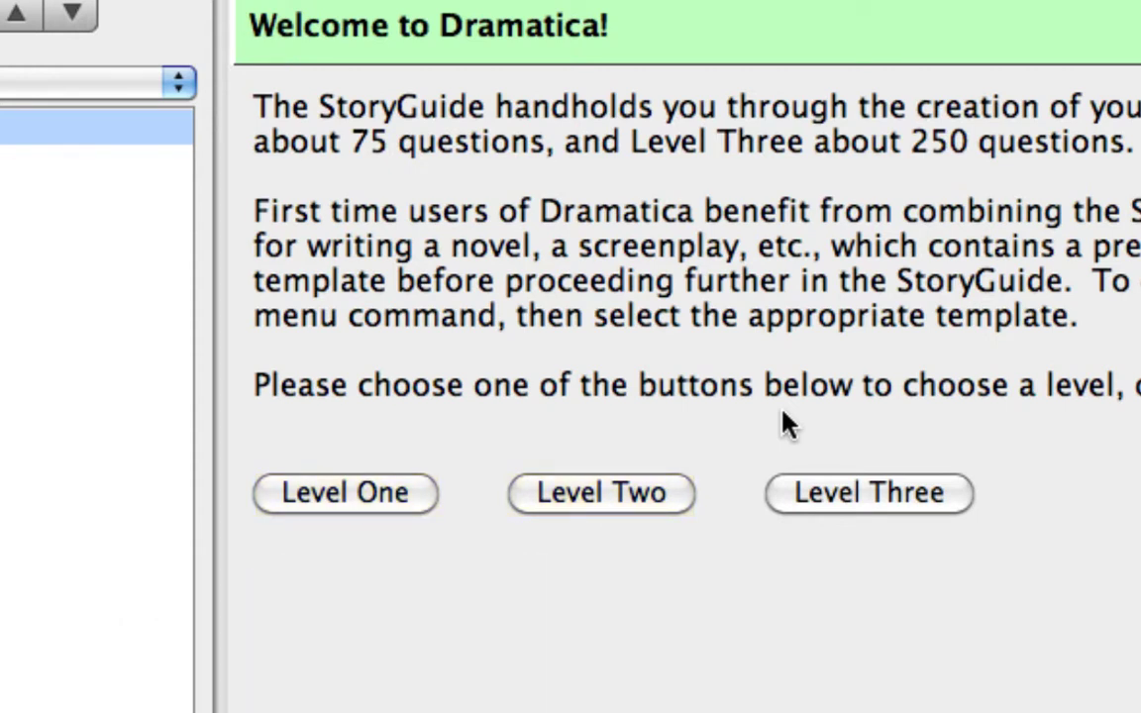
- Start the Level One StoryGuide, step to the next topic, then return to StoryGuide Intro
click(424, 499)
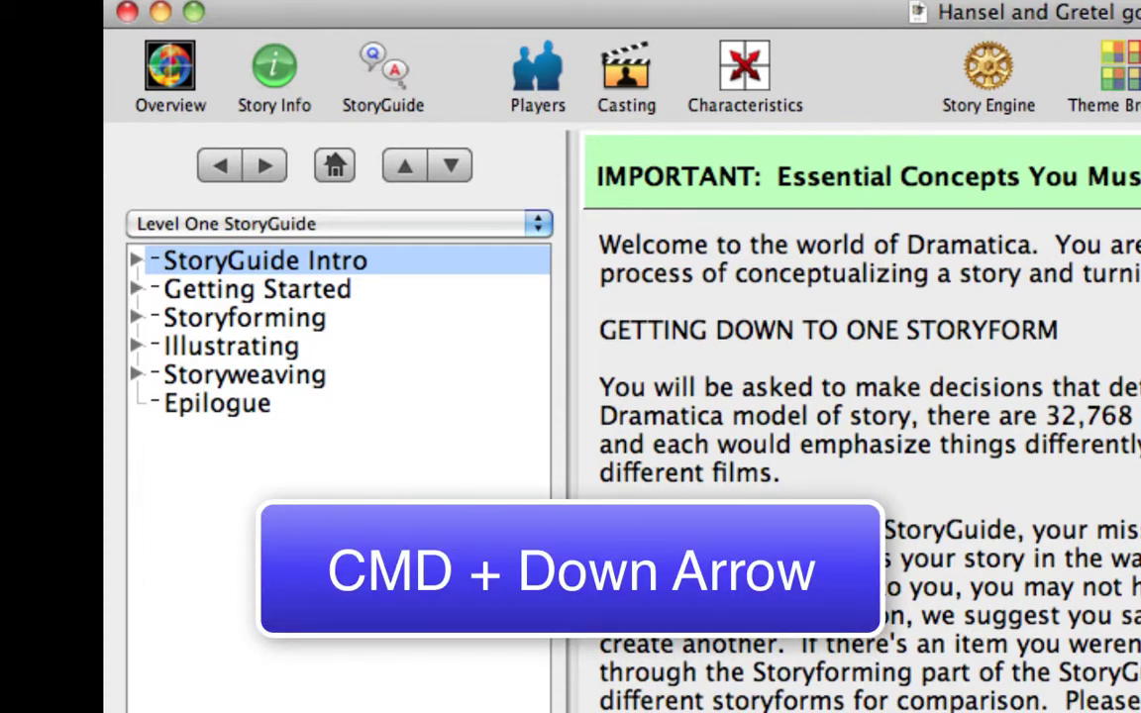
key(super+Down)
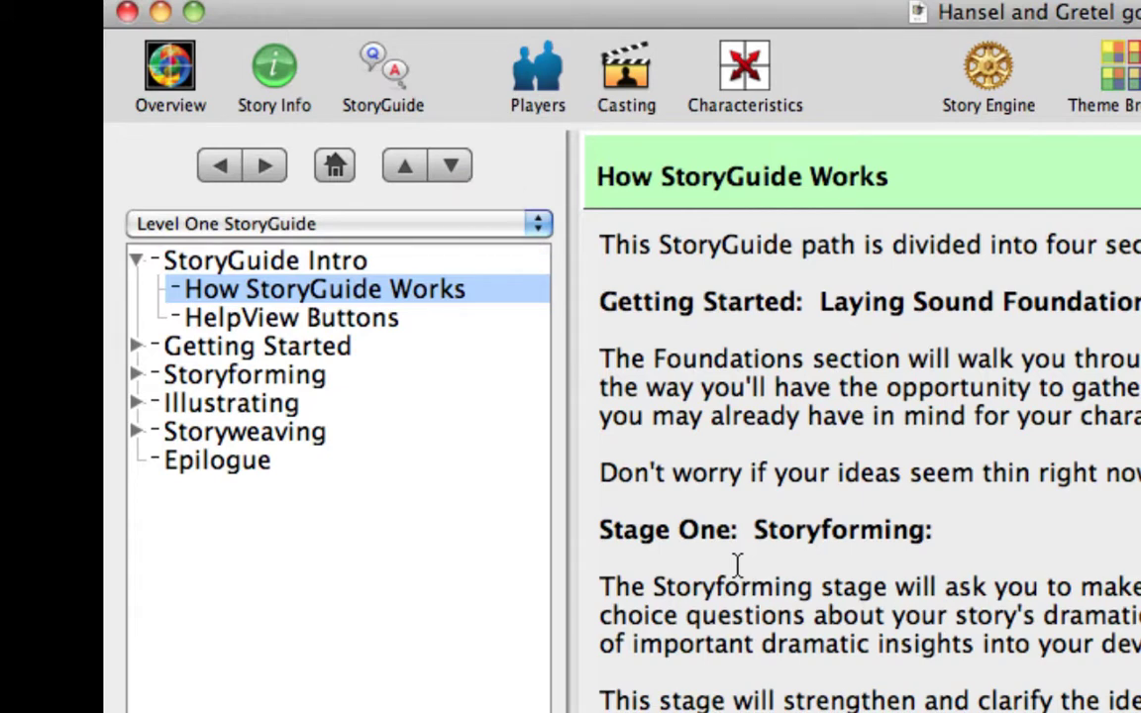
key(super+Up)
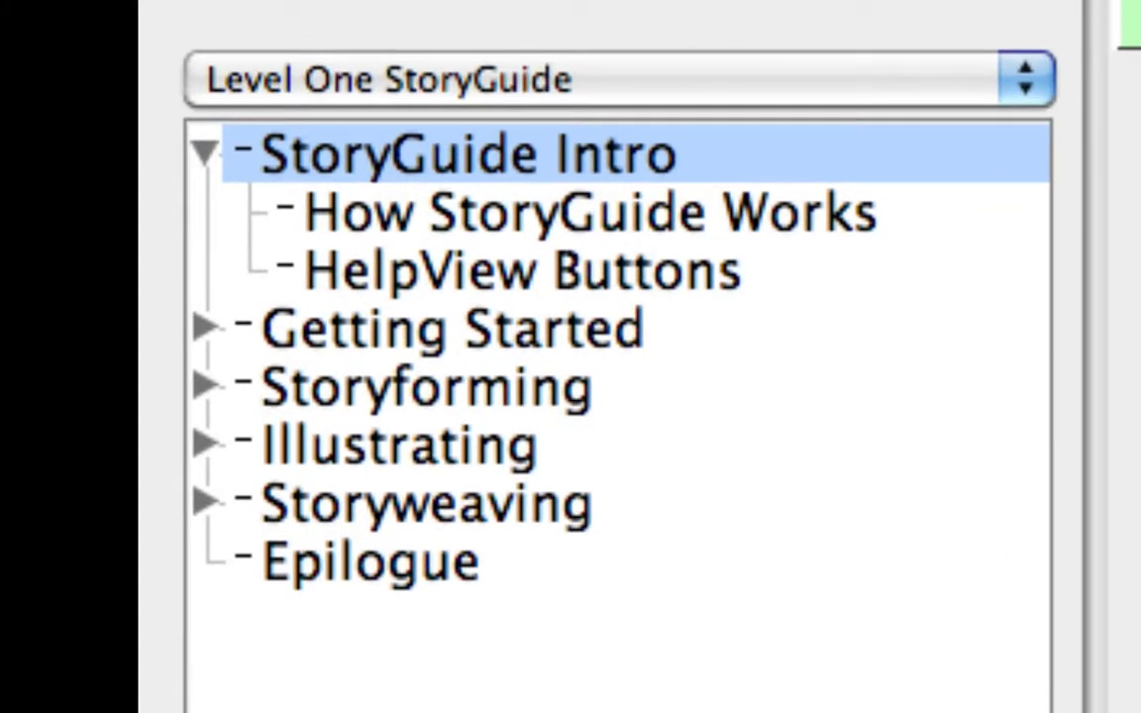
- Expand and collapse Getting Started, including all subtopics, then re-expand it and open Story Title
click(203, 329)
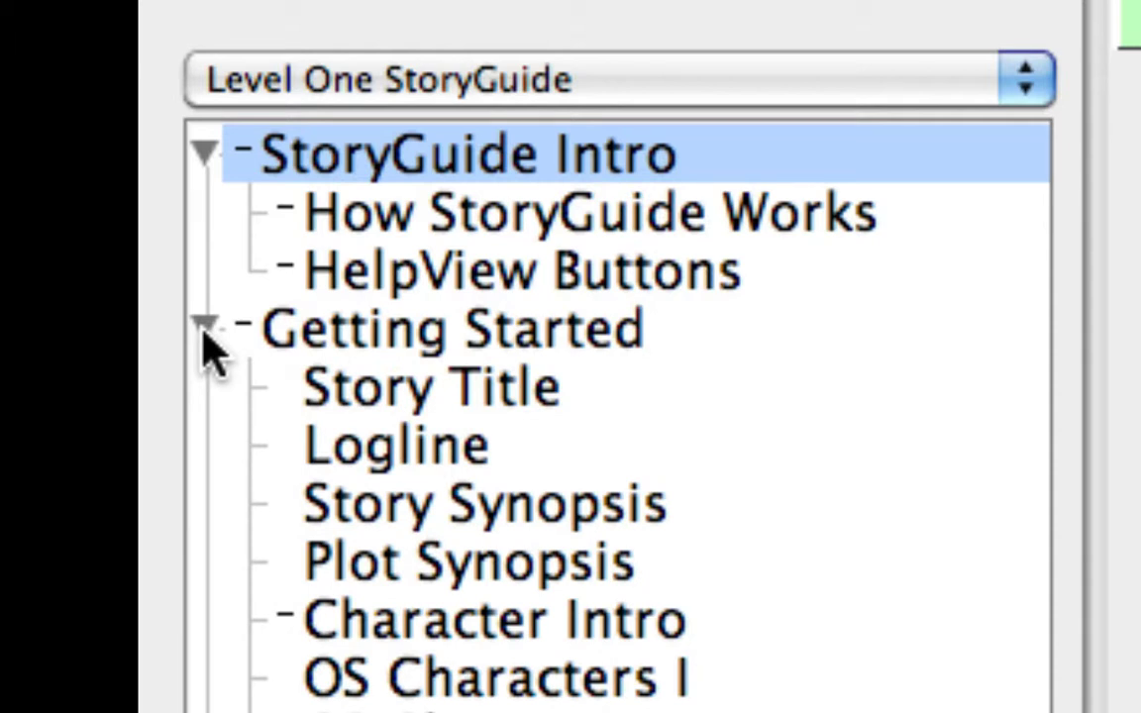
click(204, 329)
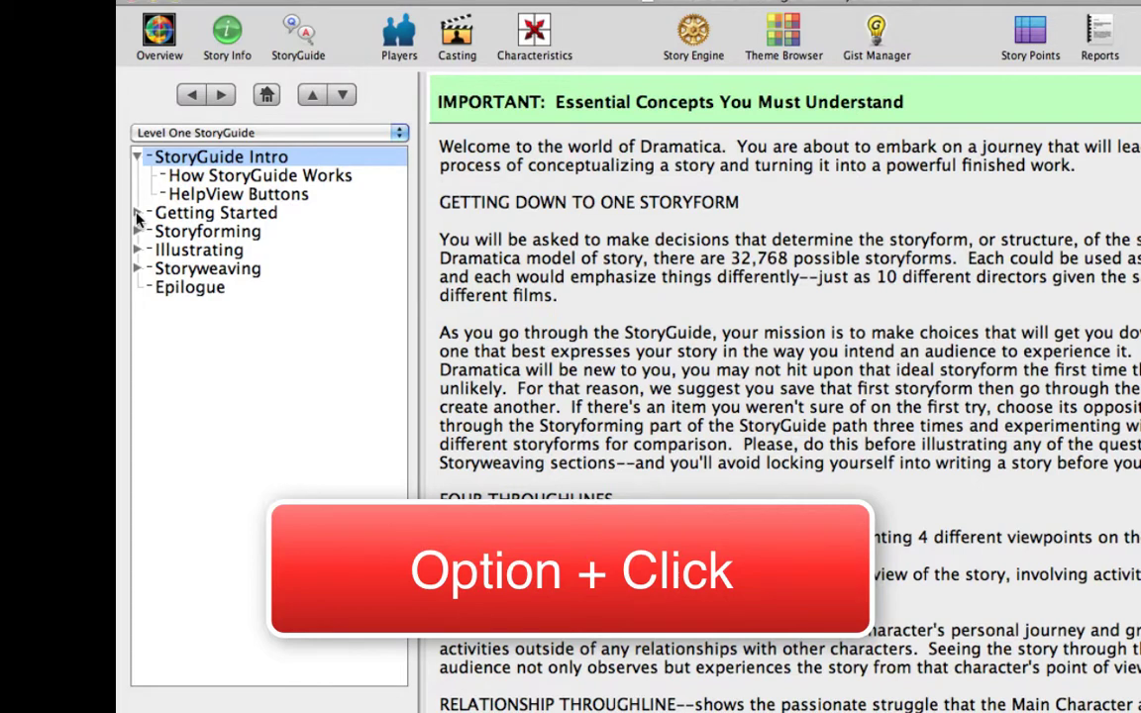
alt+click(138, 214)
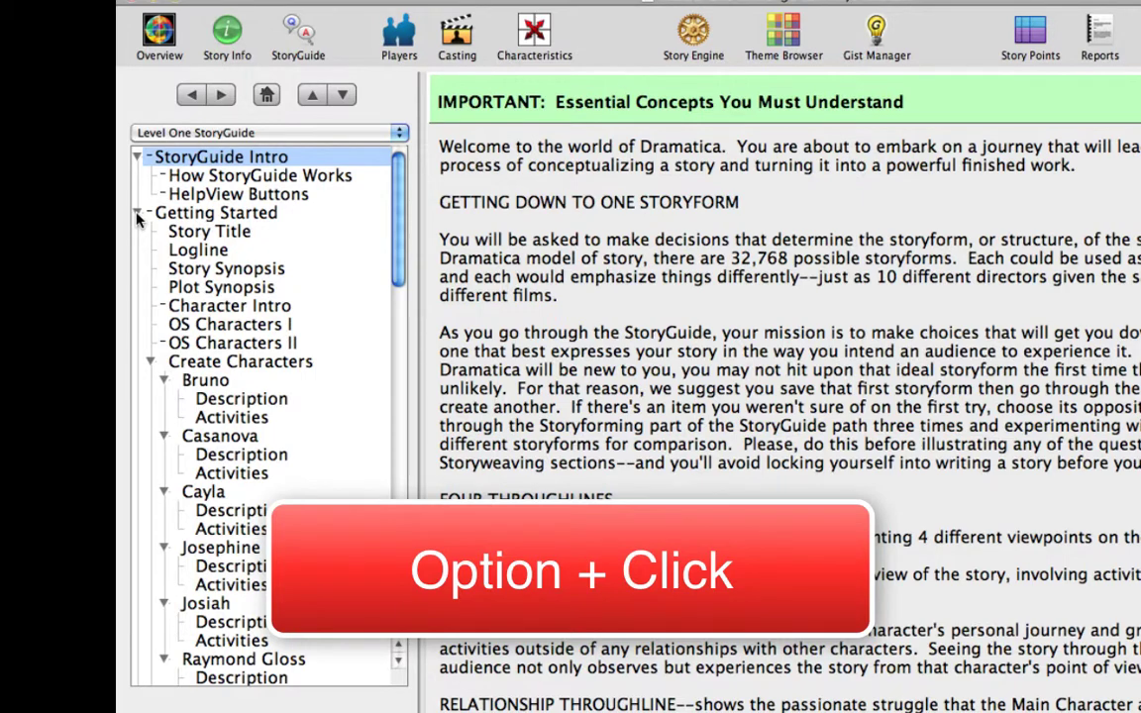
alt+click(138, 214)
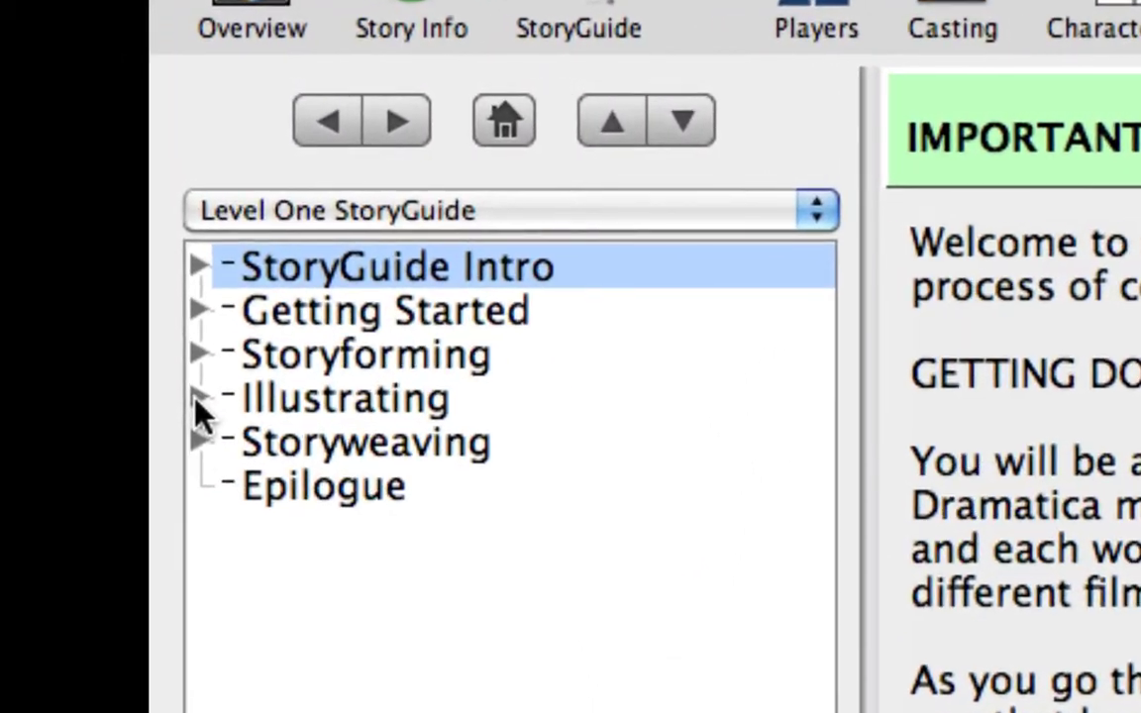
click(199, 312)
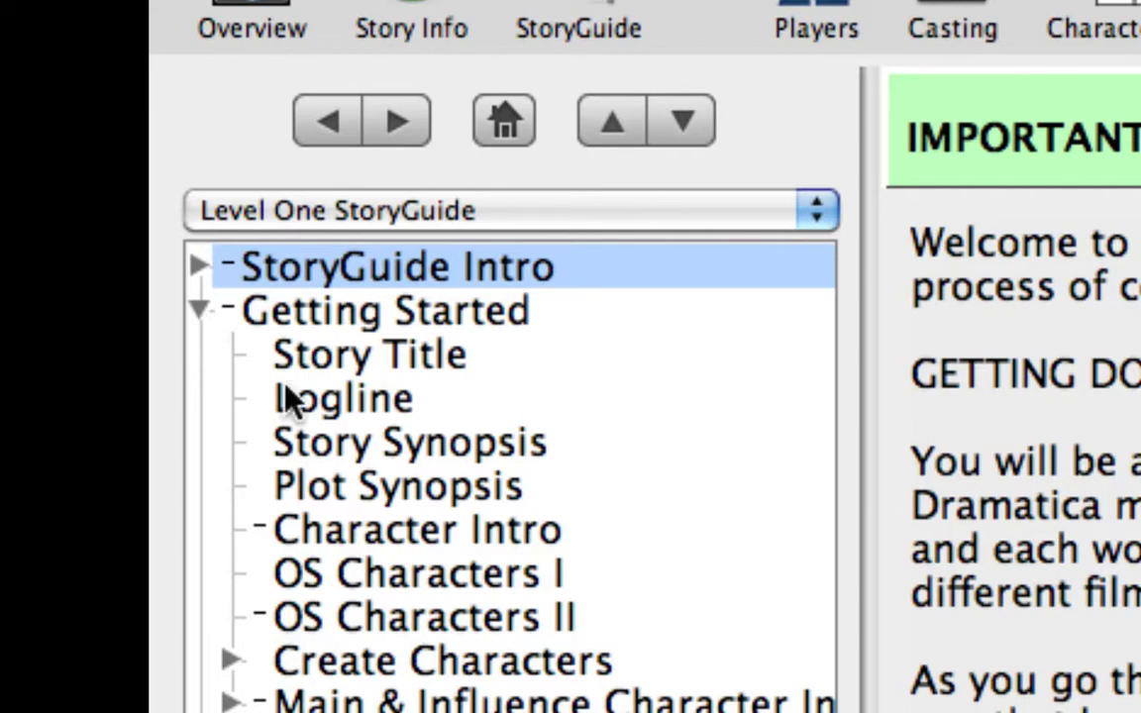
click(459, 359)
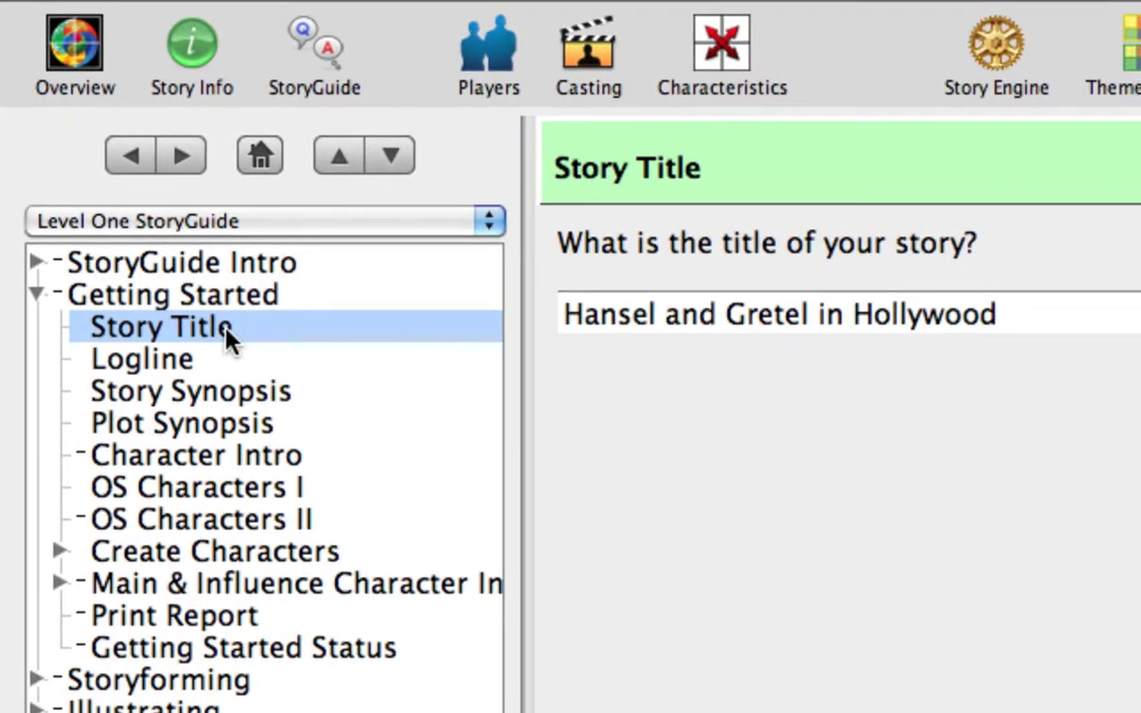
- Change the story title to 'Hansel and Gretel go to Hollywood'
triple_click(1049, 322)
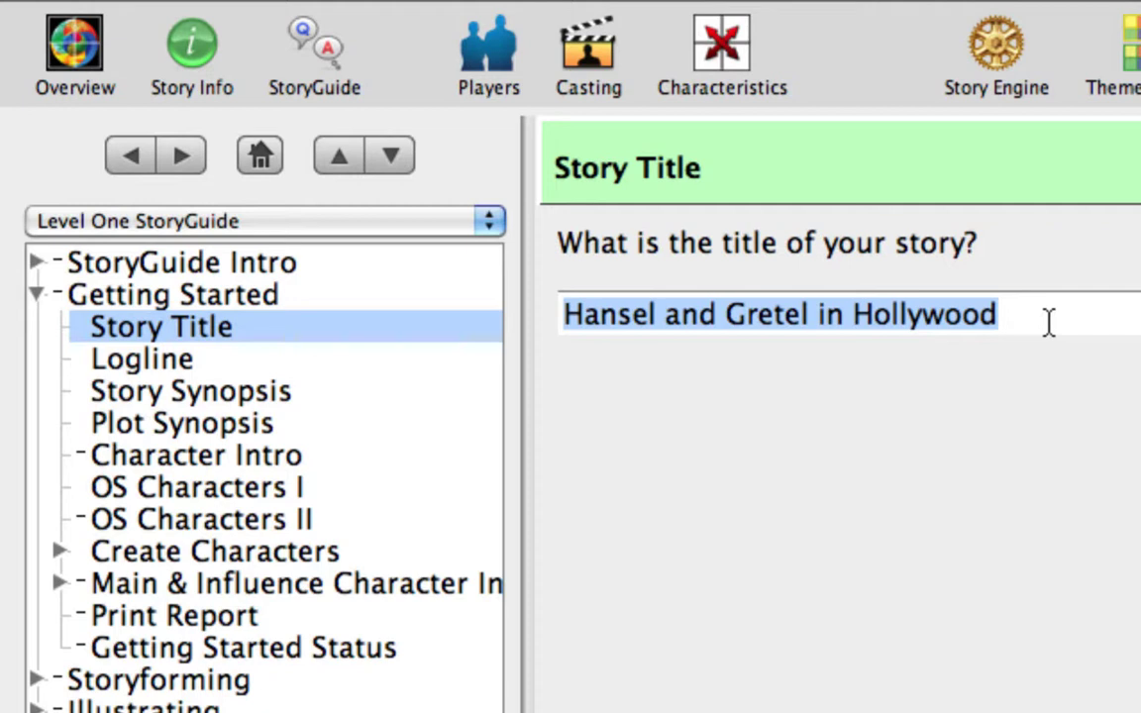
double_click(830, 314)
text(go to)
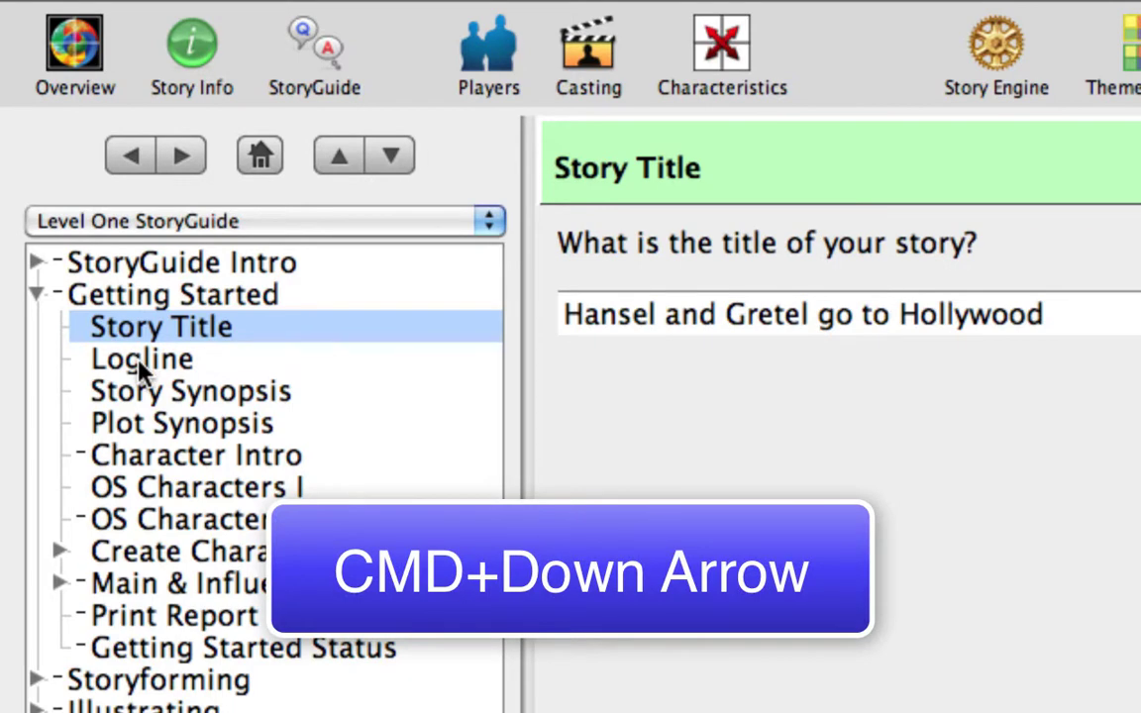
- Add a Log Line sentence about the producer's assistant Bruno tracking the siblings down
key(super+Down)
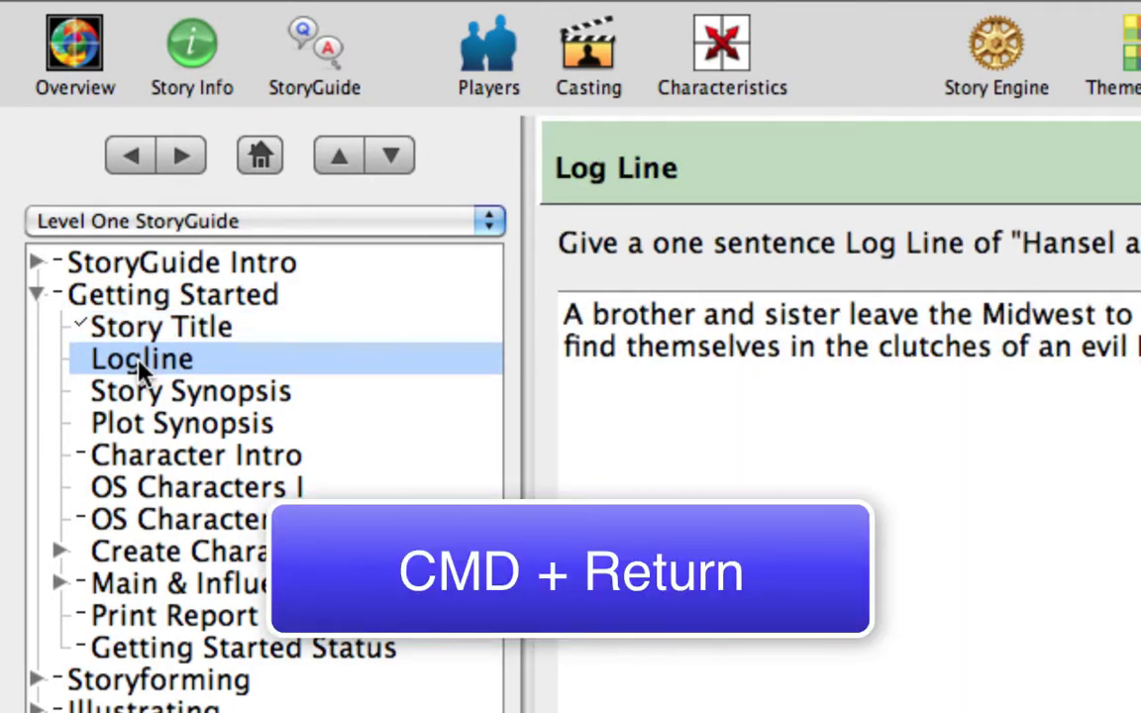
key(super+Return)
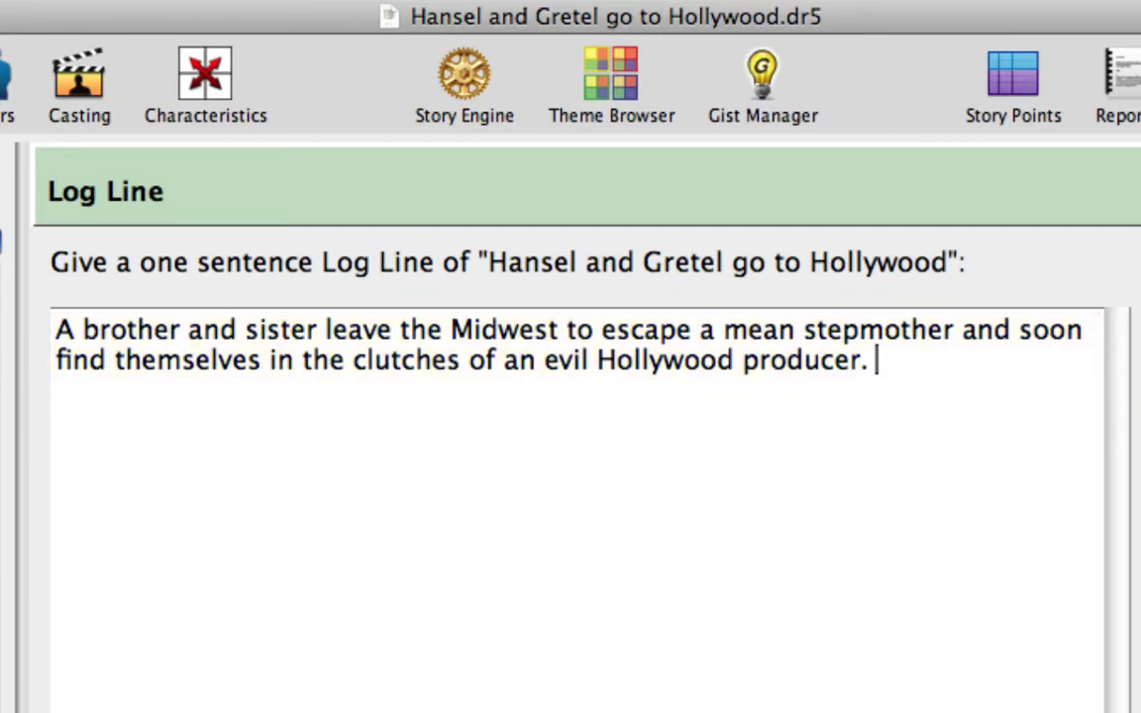
text(When they make an e)
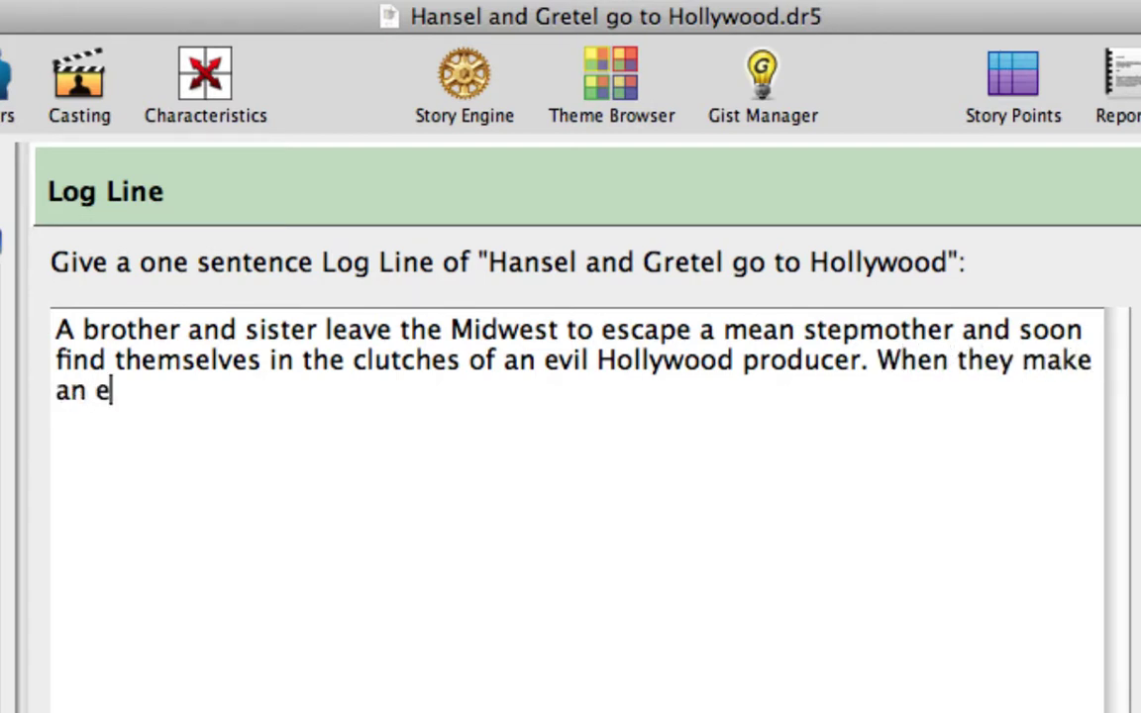
text(scape the producer's assist)
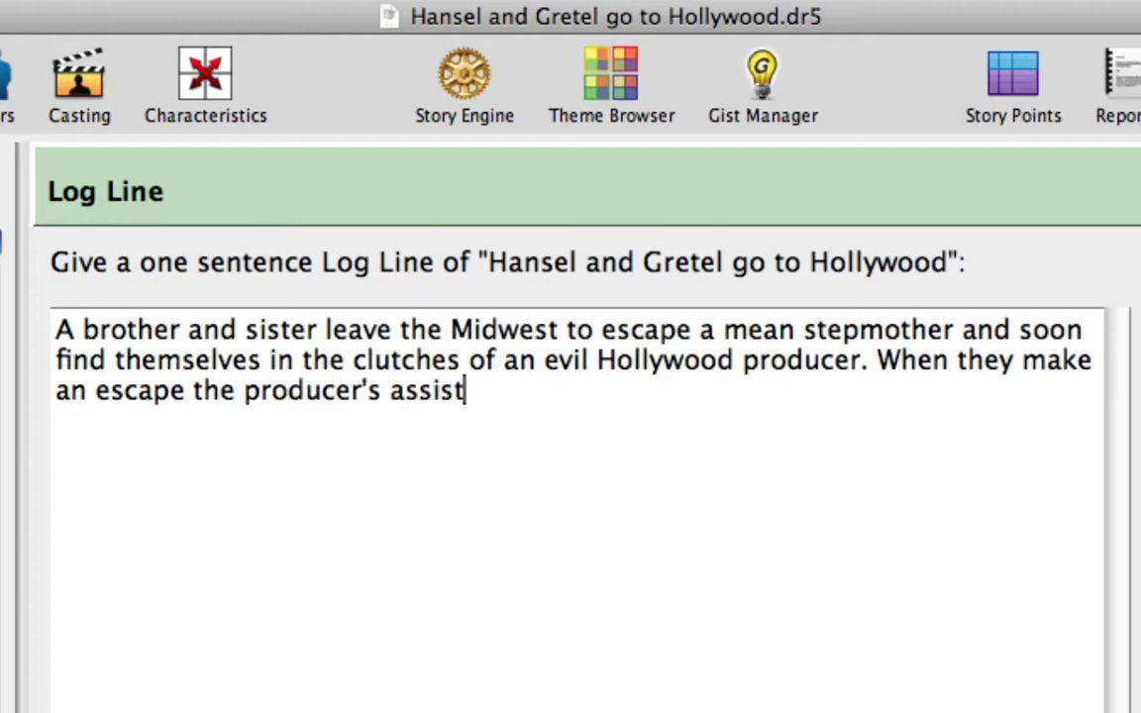
text(ant Bruno tra)
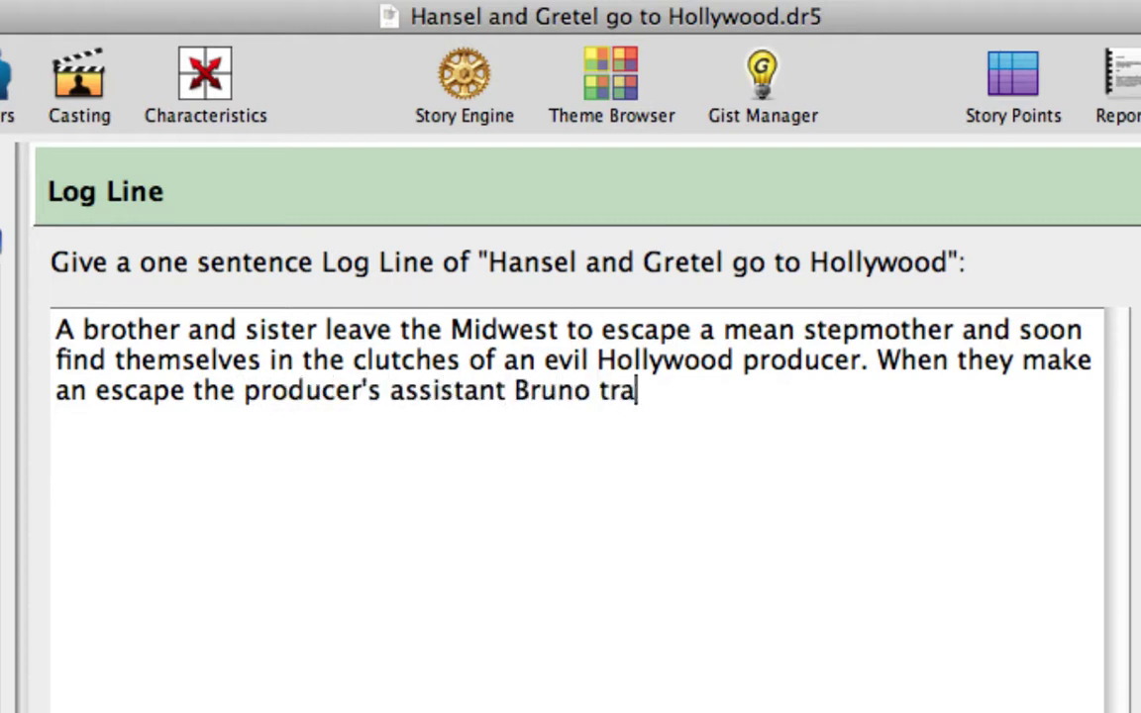
text(cks them down an)
text(d brings them b)
text(ack.)
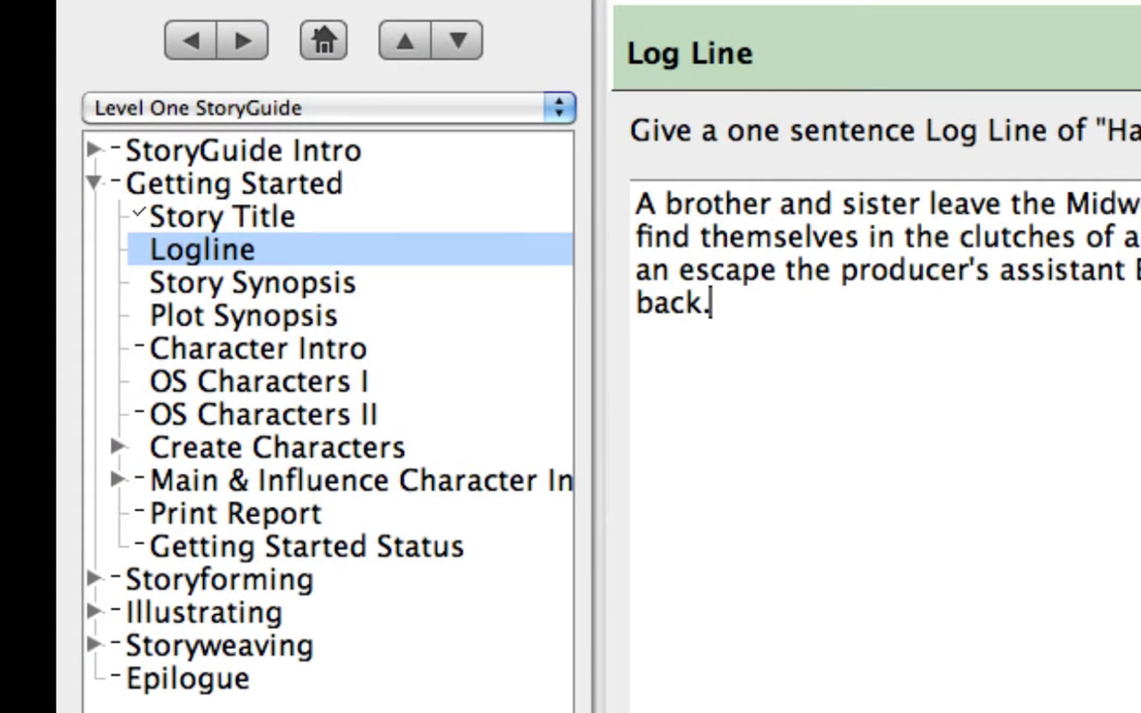
- Create the character Regina Stench with role Stepmother and gender Female
click(349, 458)
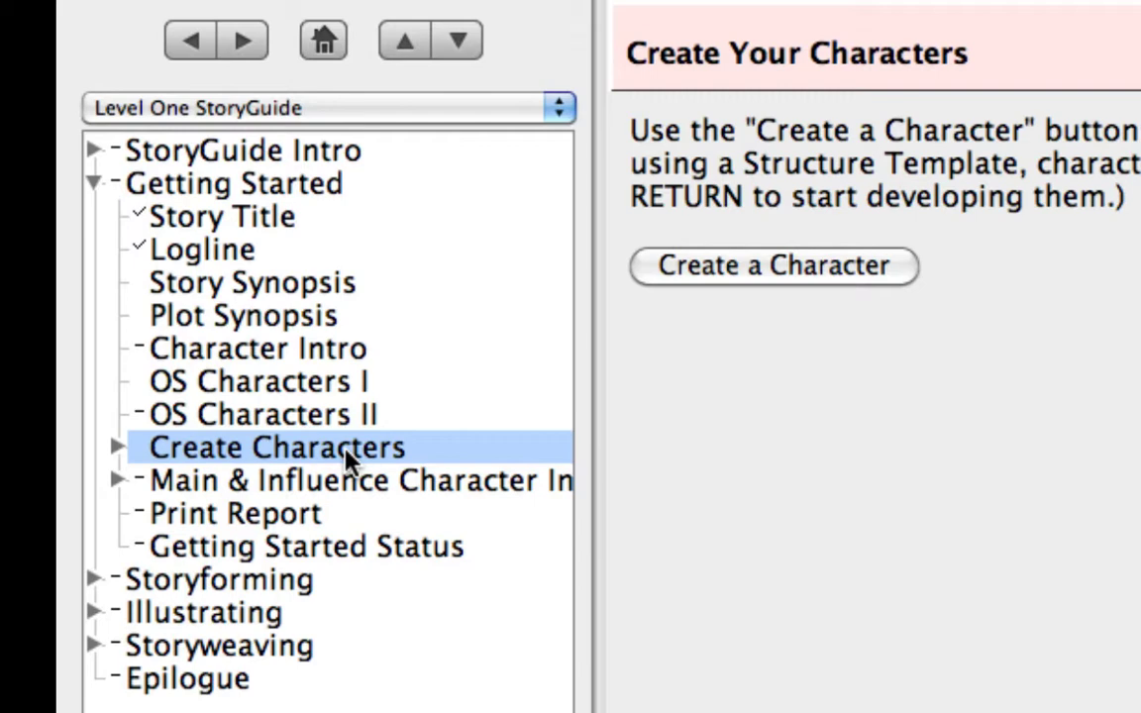
click(813, 281)
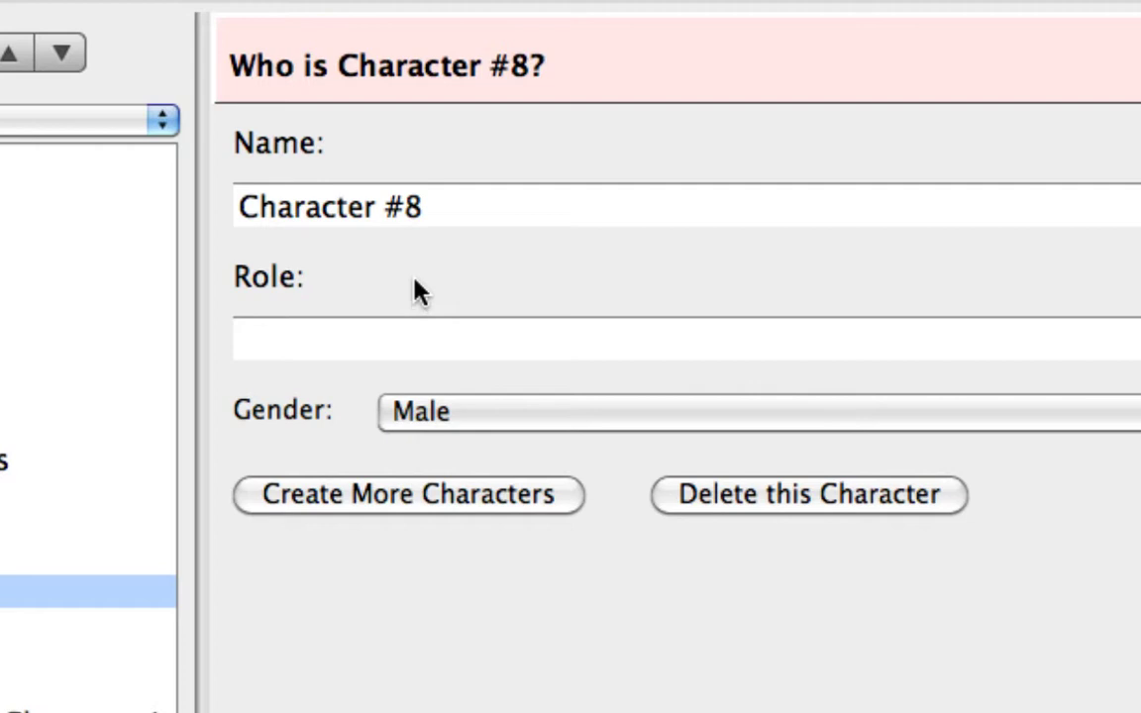
triple_click(452, 214)
text(R)
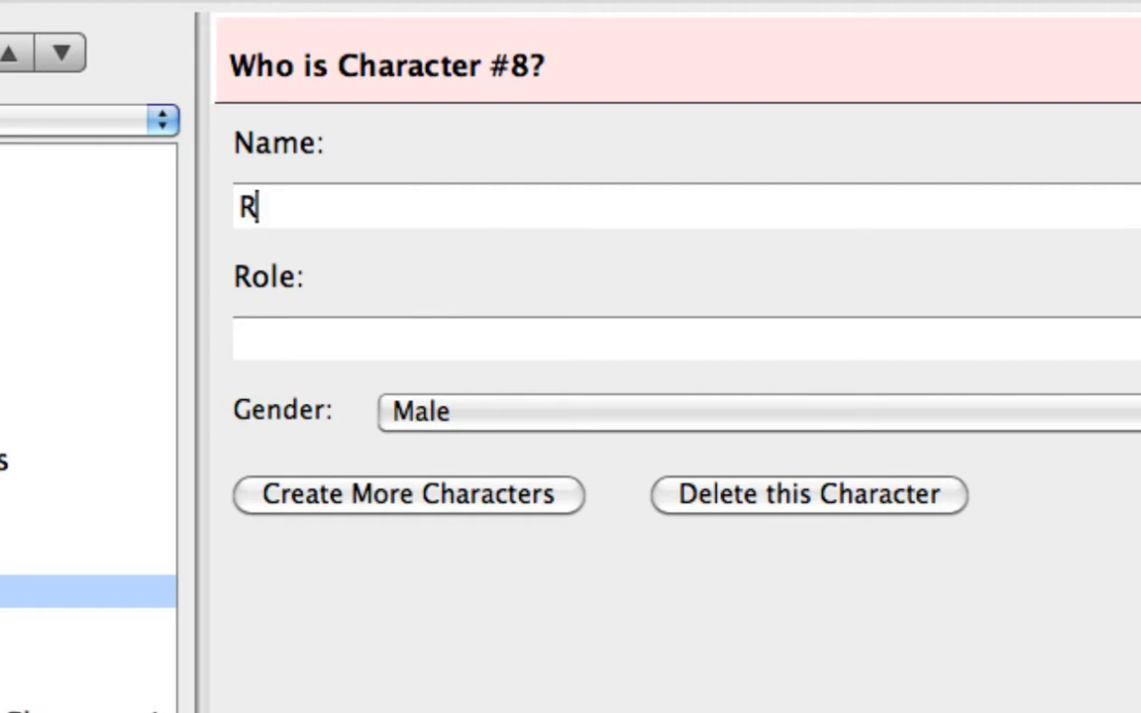
text(egina Stench)
key(Tab)
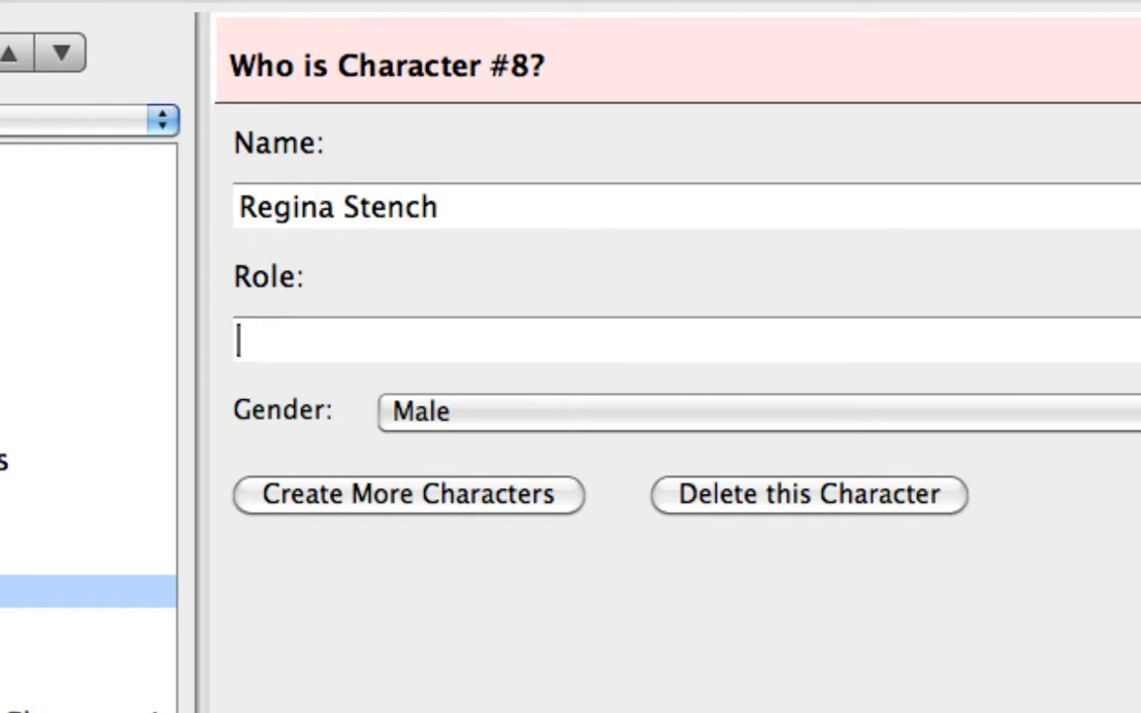
text(Stepmother)
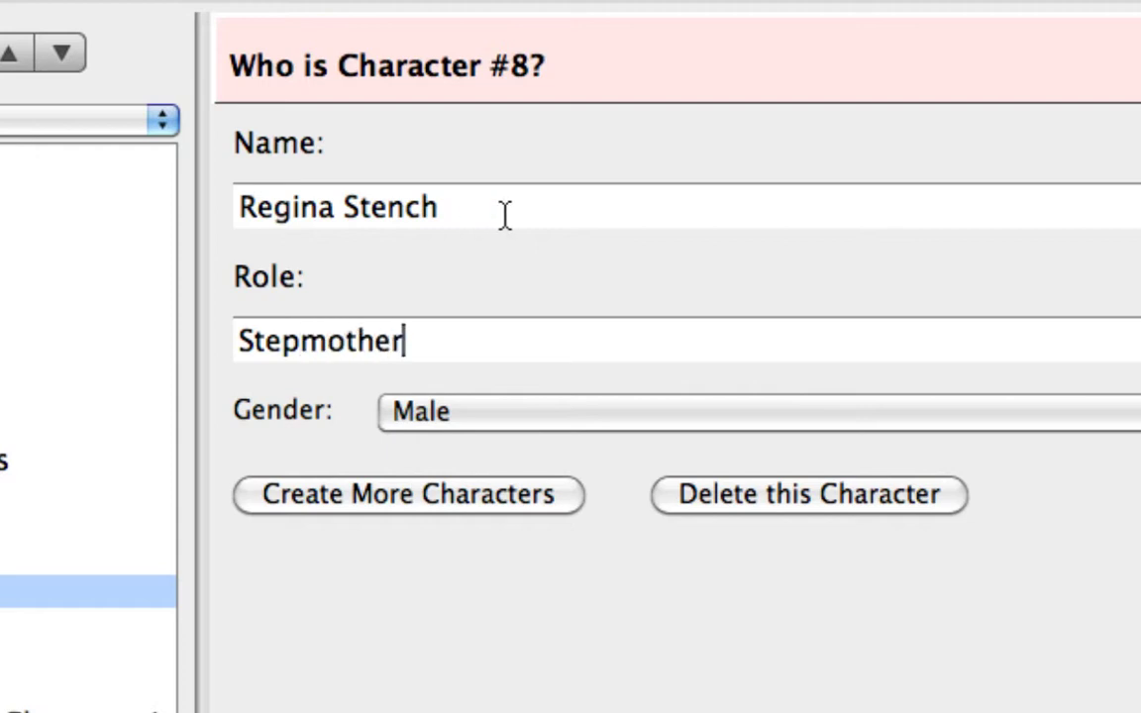
click(515, 419)
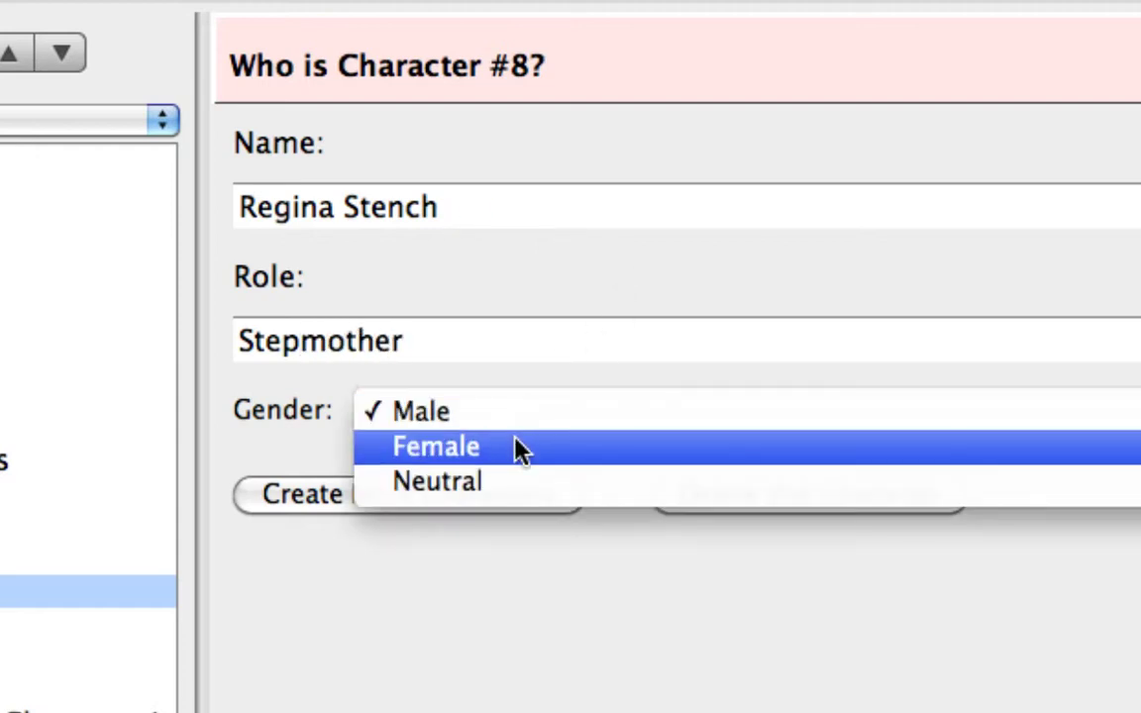
click(522, 449)
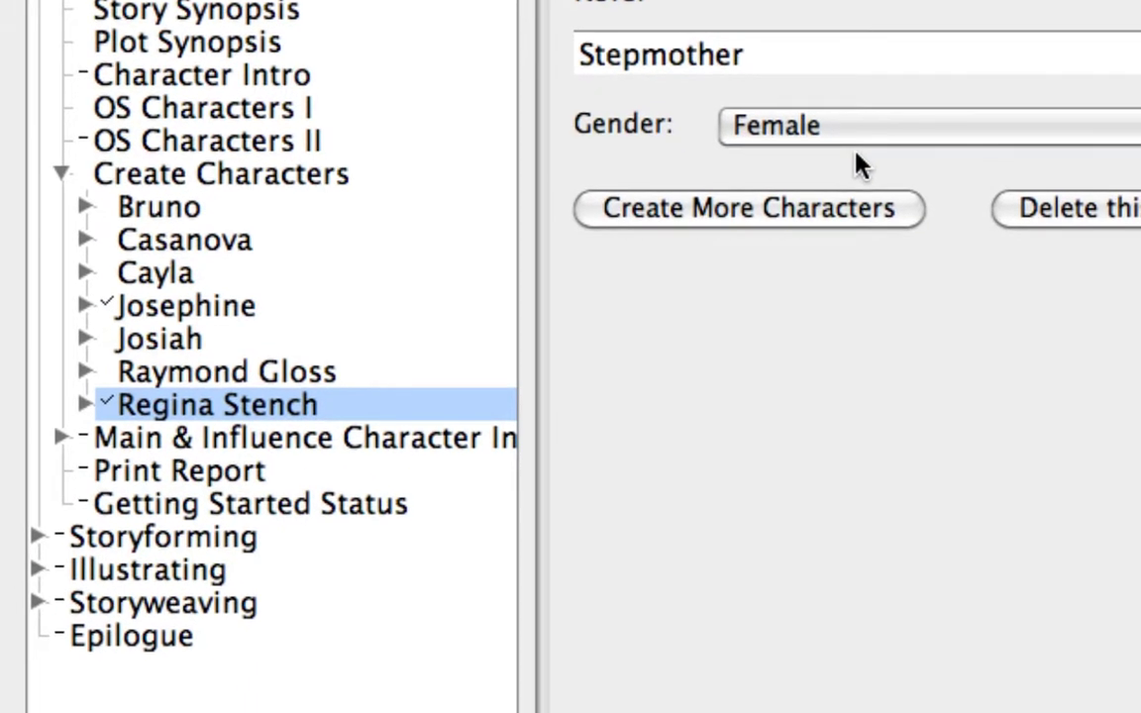
- Expand Main & Influence Character Intro and go to the Select Main Character step
click(355, 451)
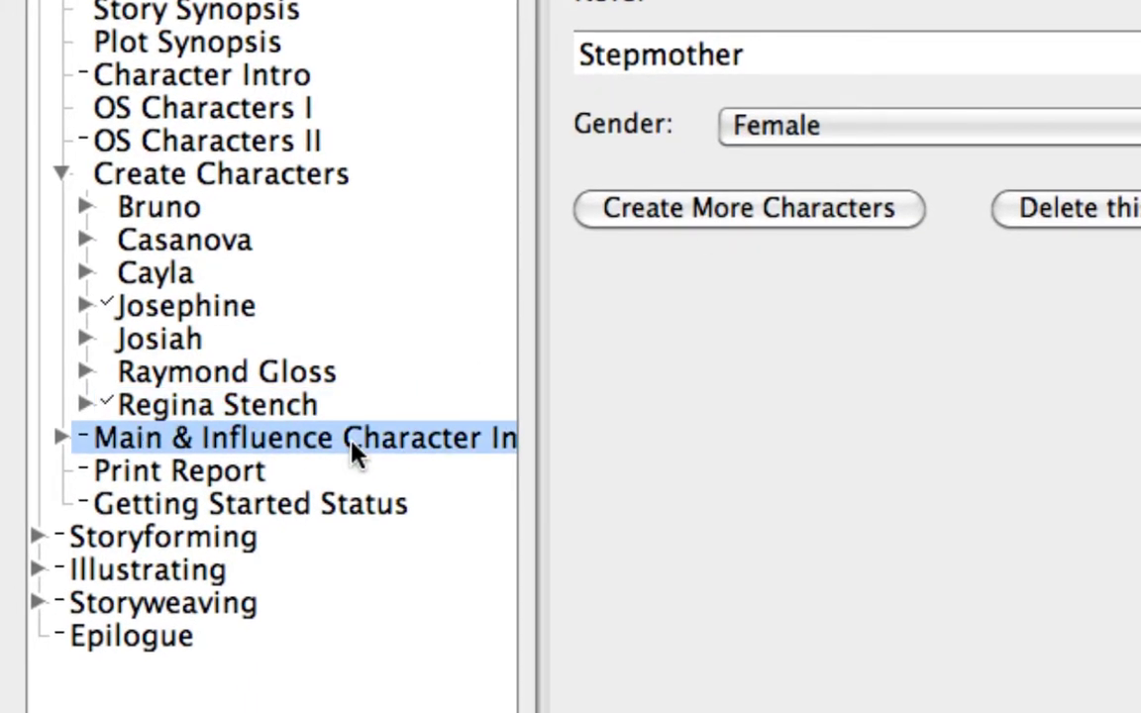
click(59, 439)
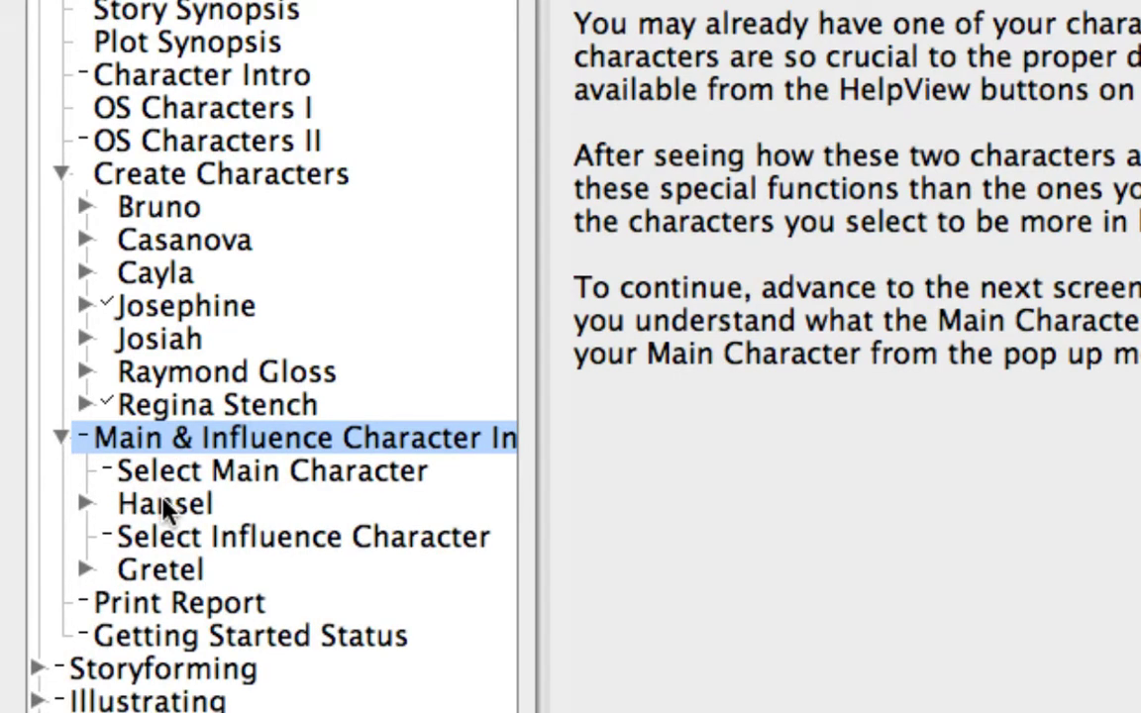
click(191, 477)
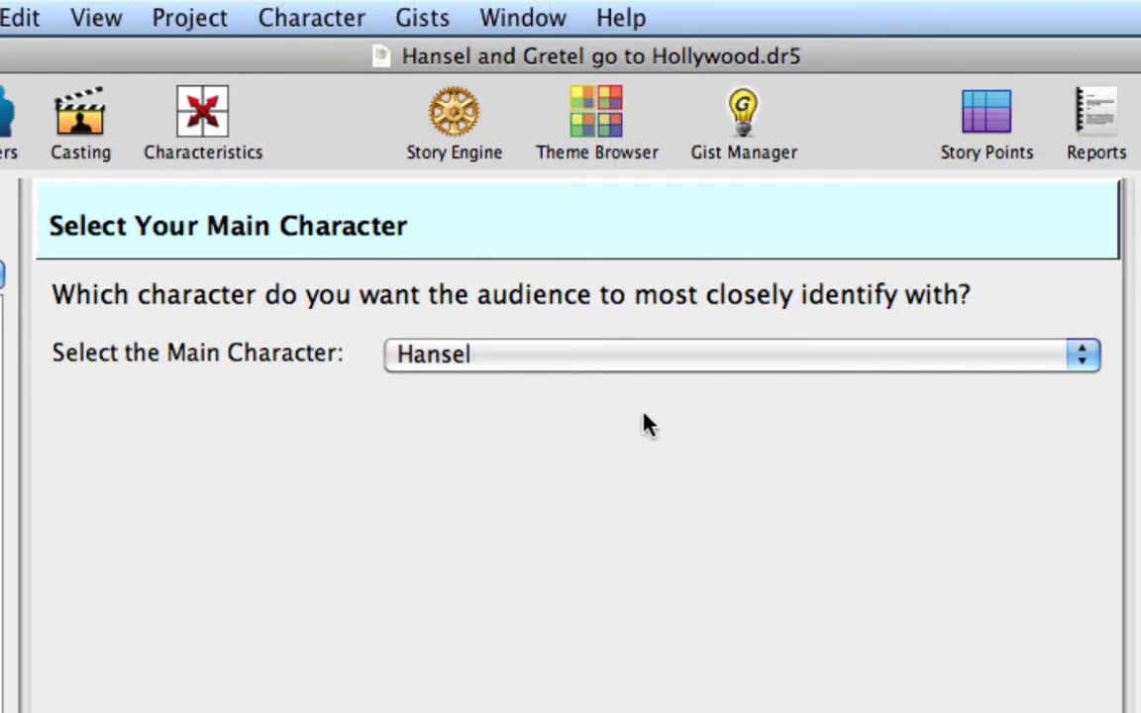
click(649, 357)
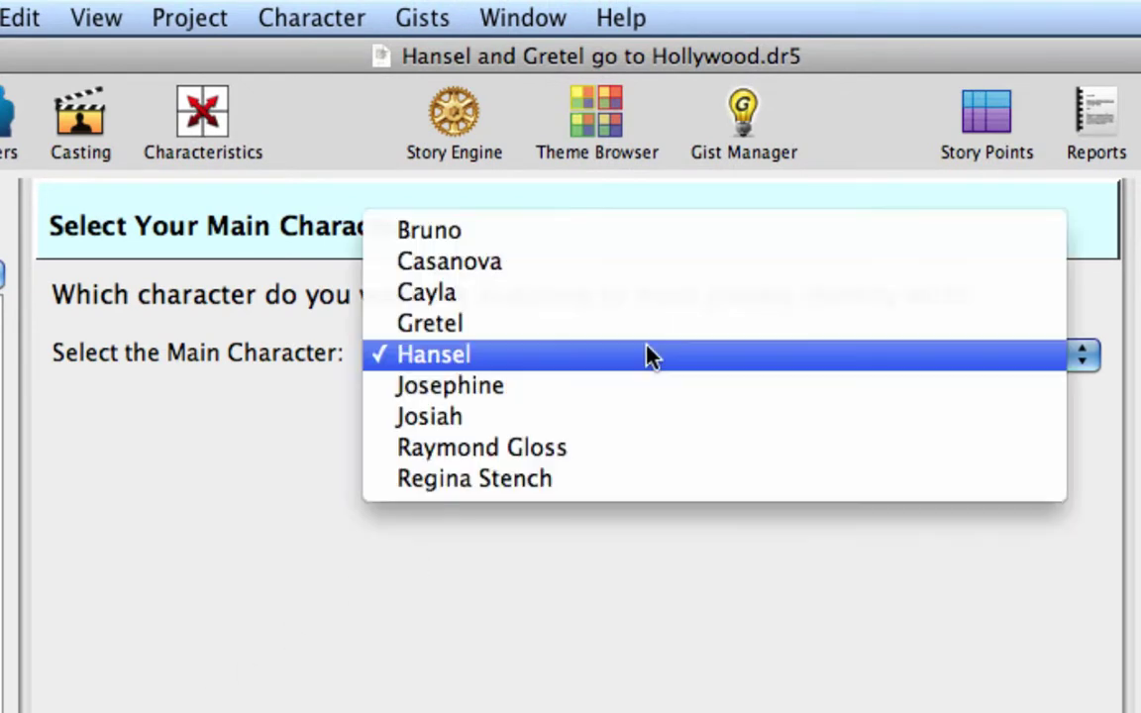
click(614, 483)
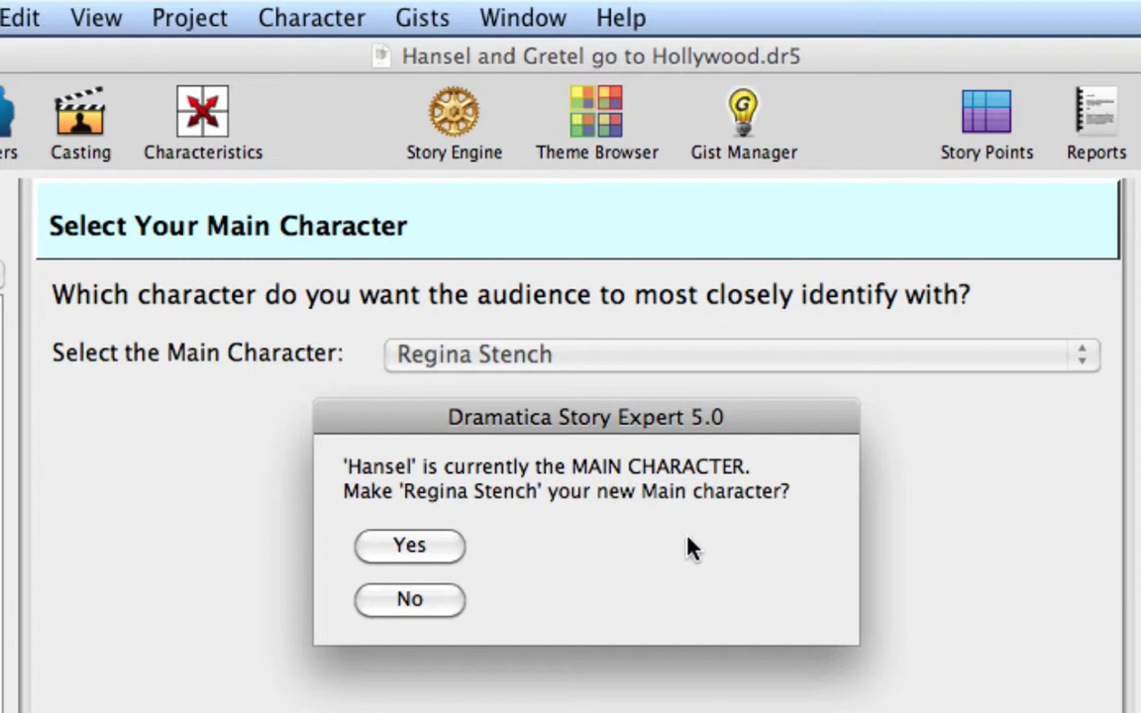
click(442, 548)
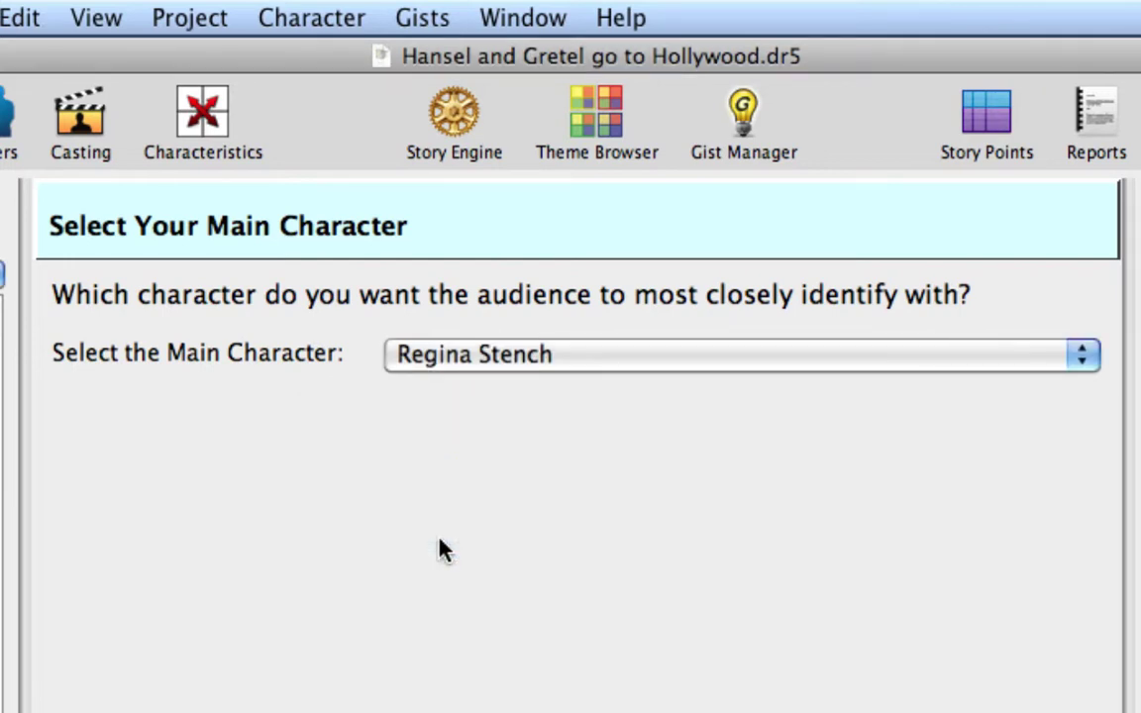
click(614, 360)
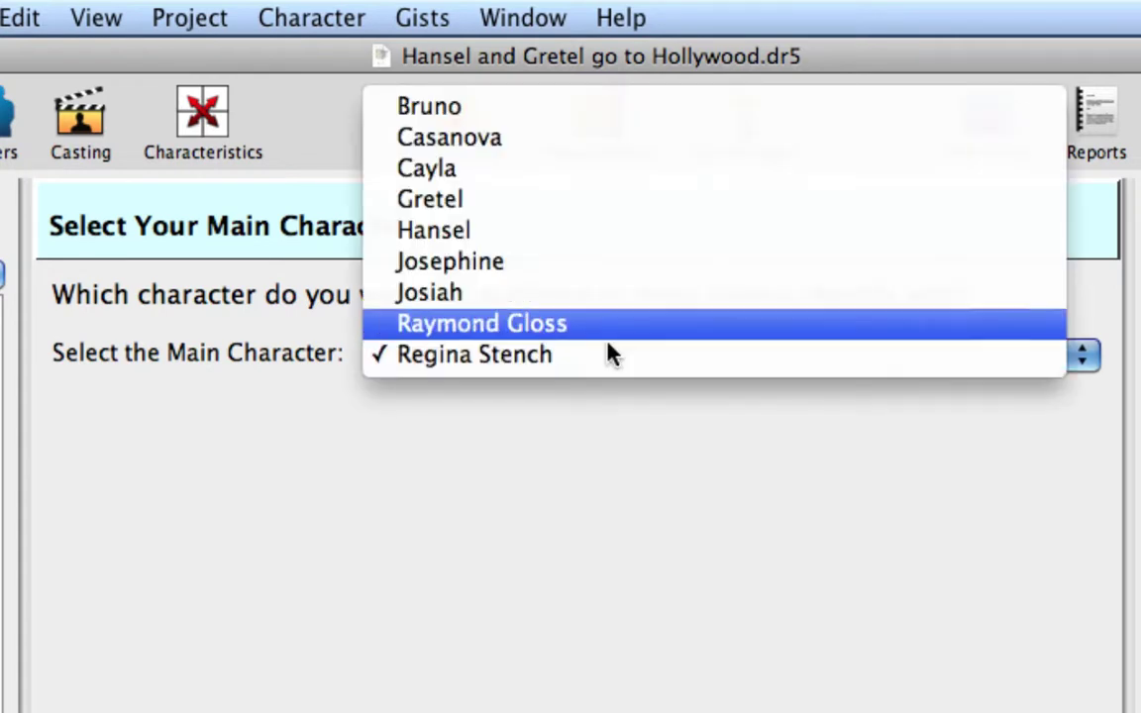
click(578, 248)
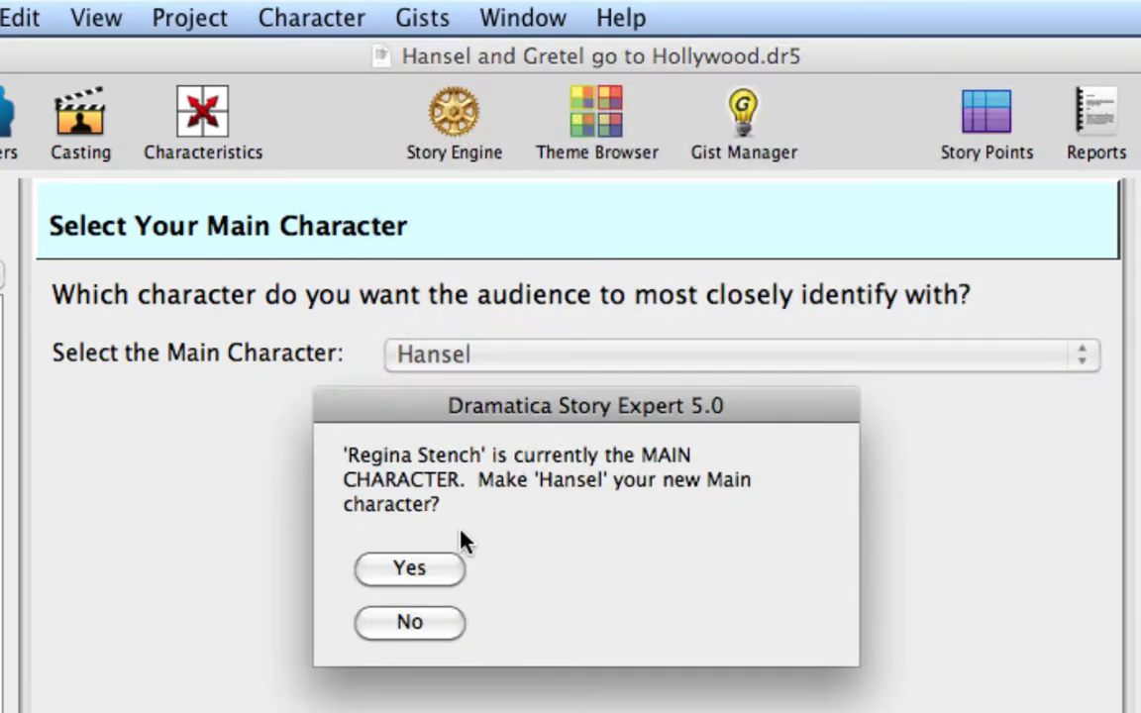
click(438, 574)
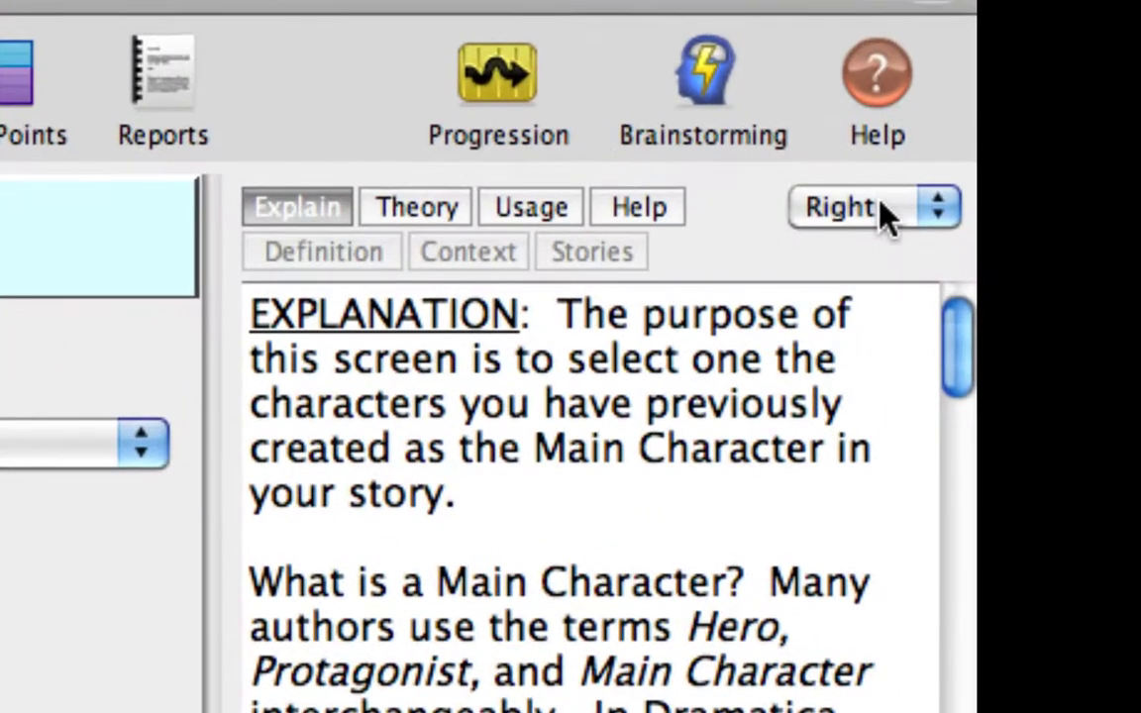
- Dock the help pane at the Bottom, then move it to the Left
click(960, 184)
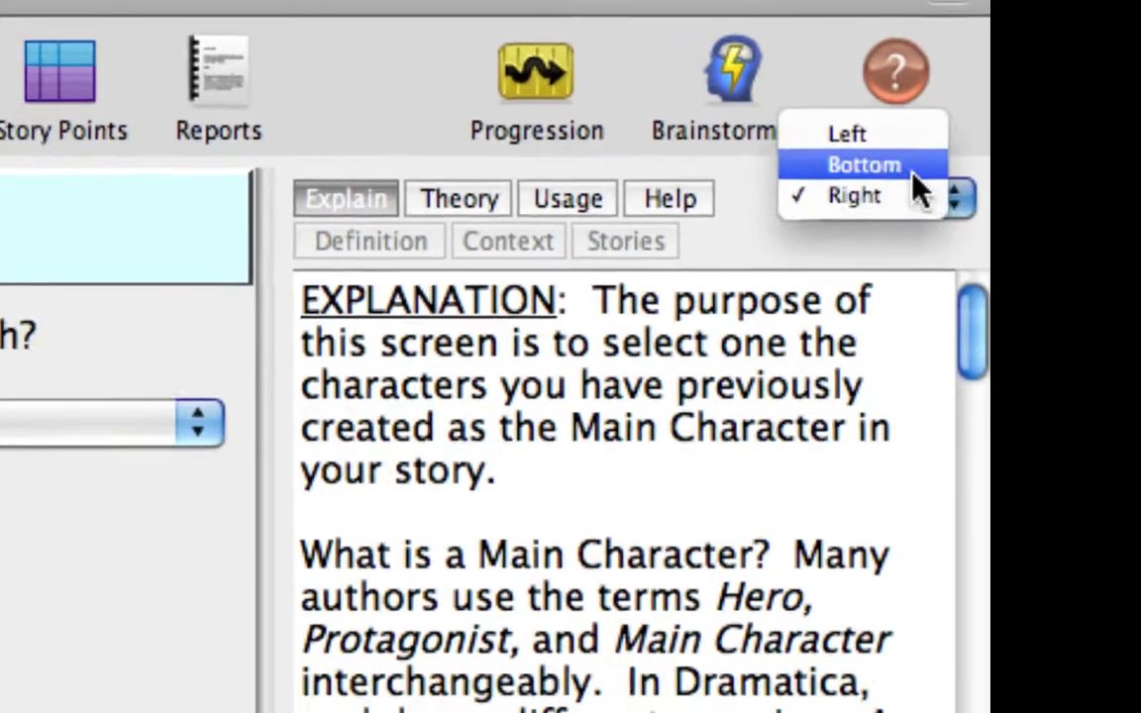
click(907, 172)
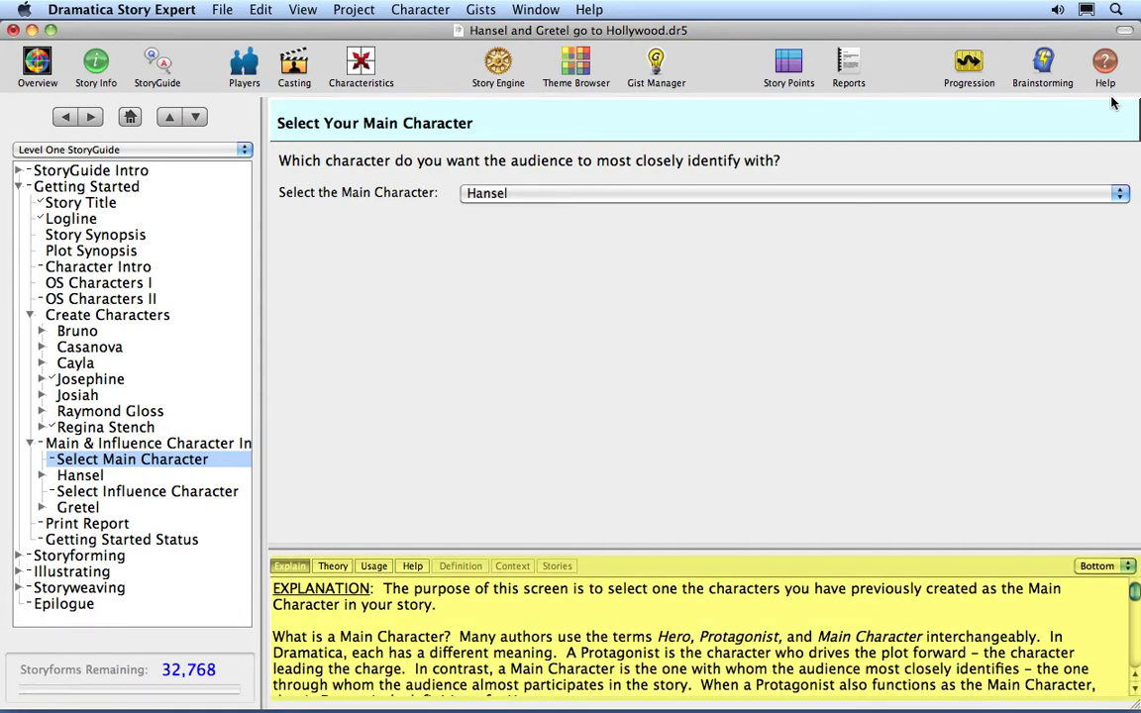
click(1089, 566)
click(1087, 546)
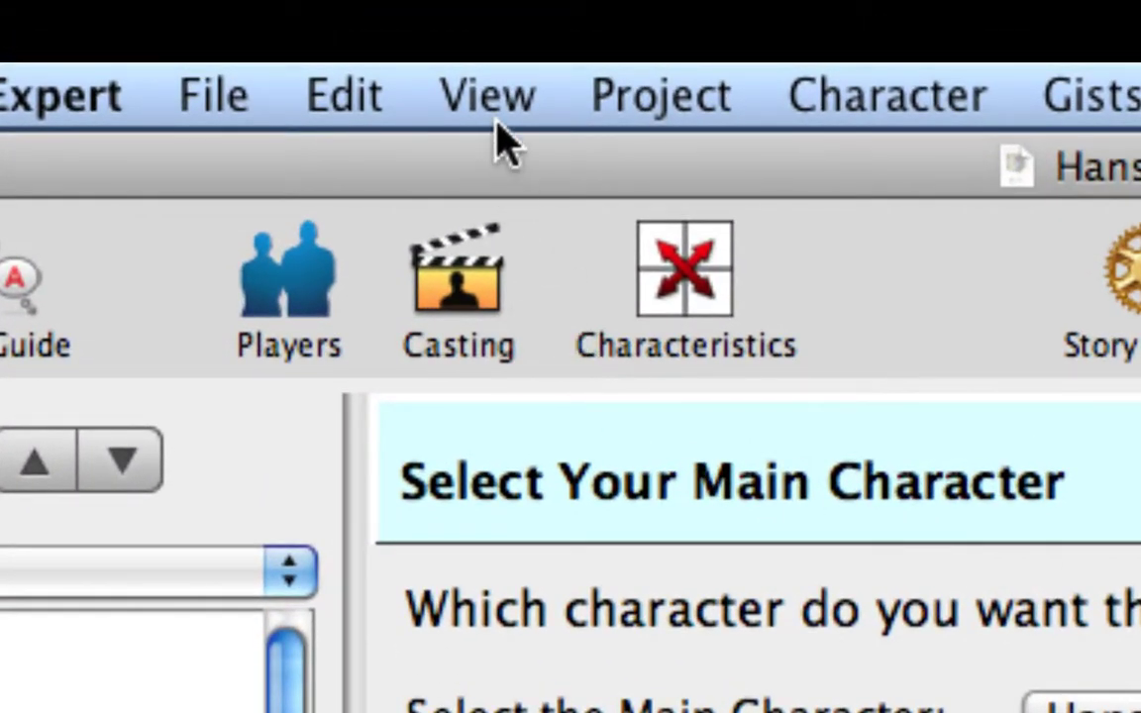
- Hide and re-show StoryGuide Help, then dock the help pane on the Right
click(491, 96)
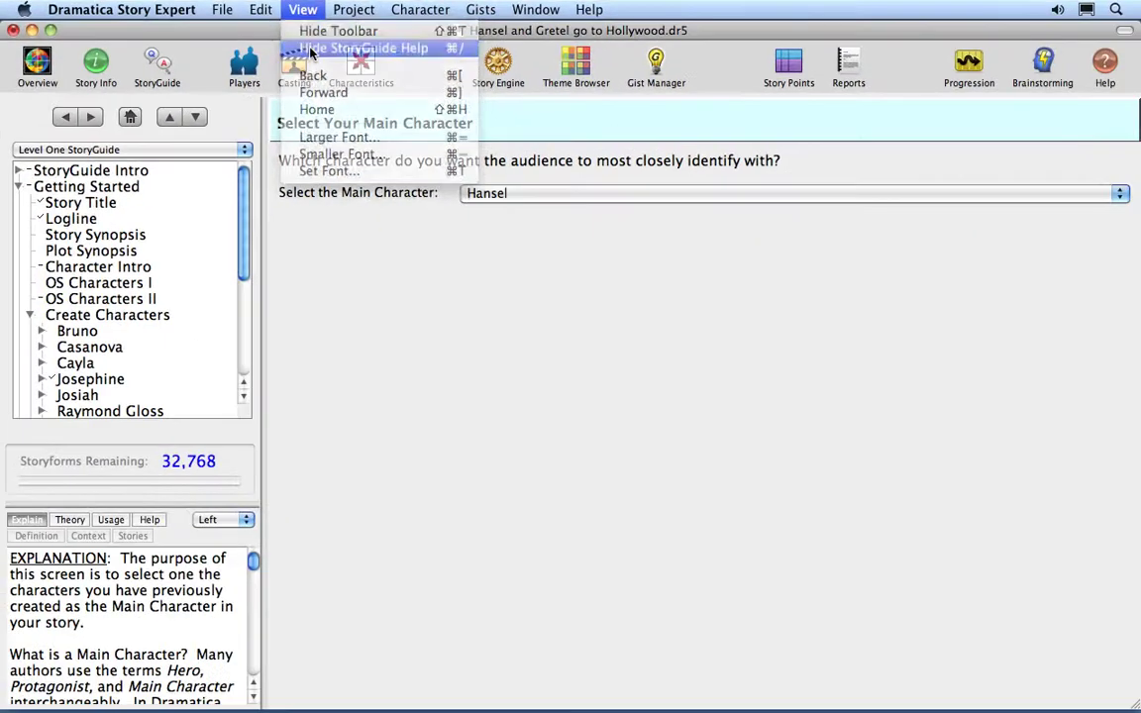
click(509, 226)
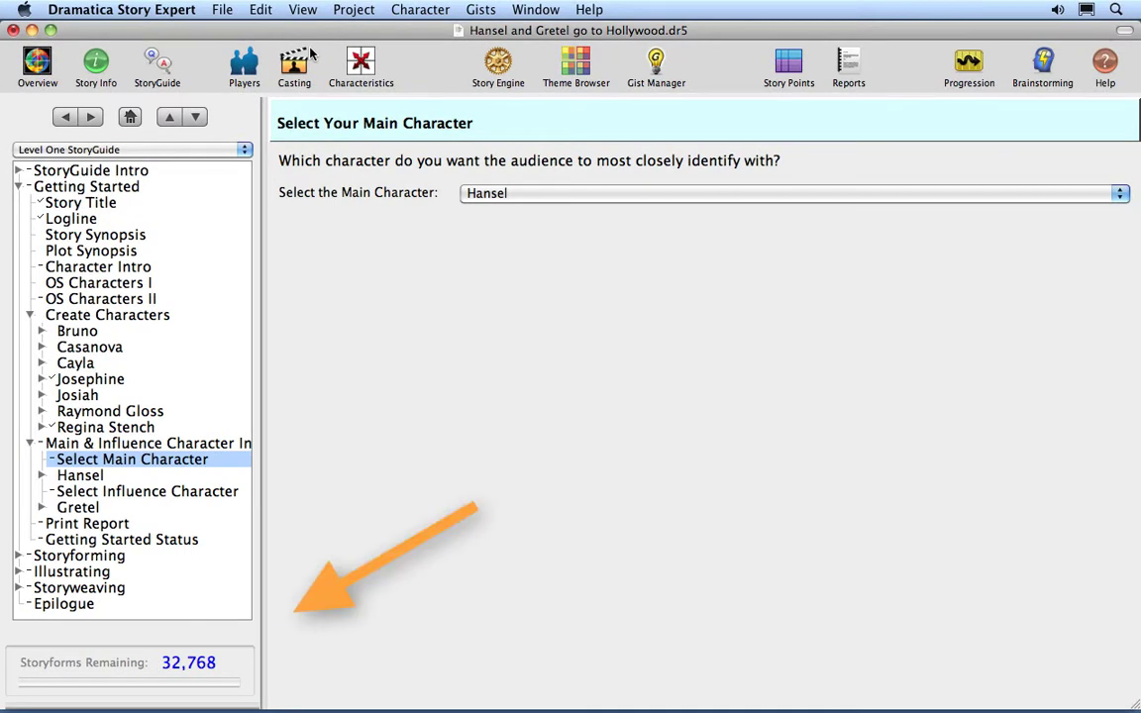
click(287, 12)
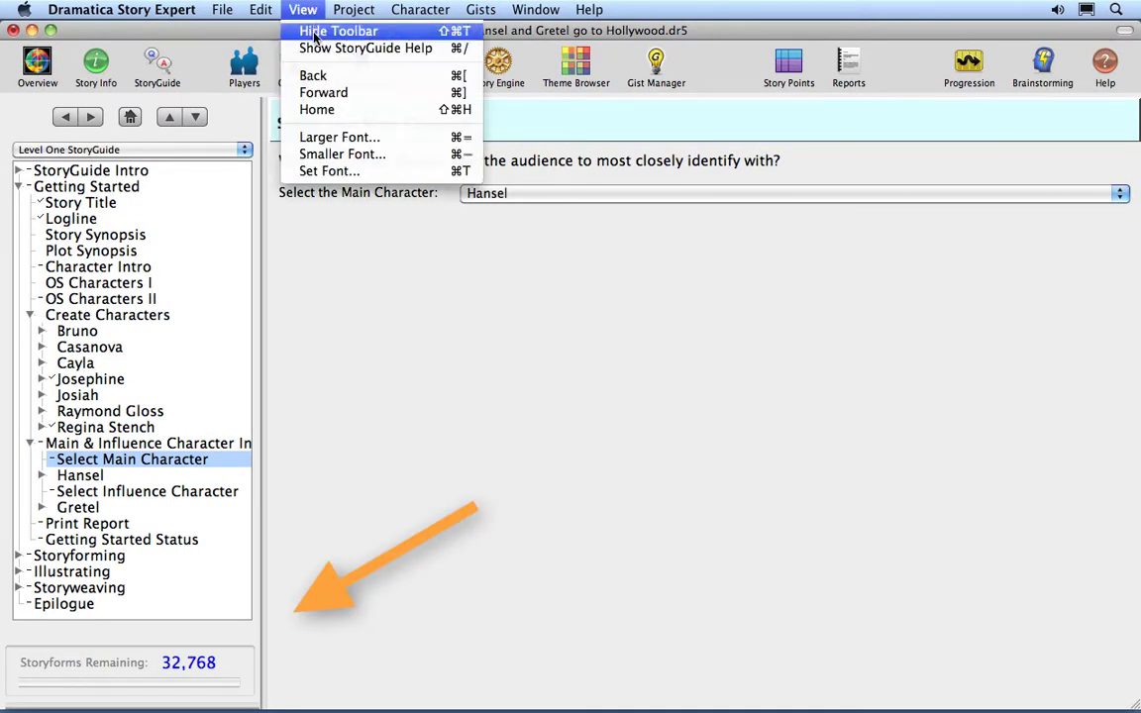
click(317, 50)
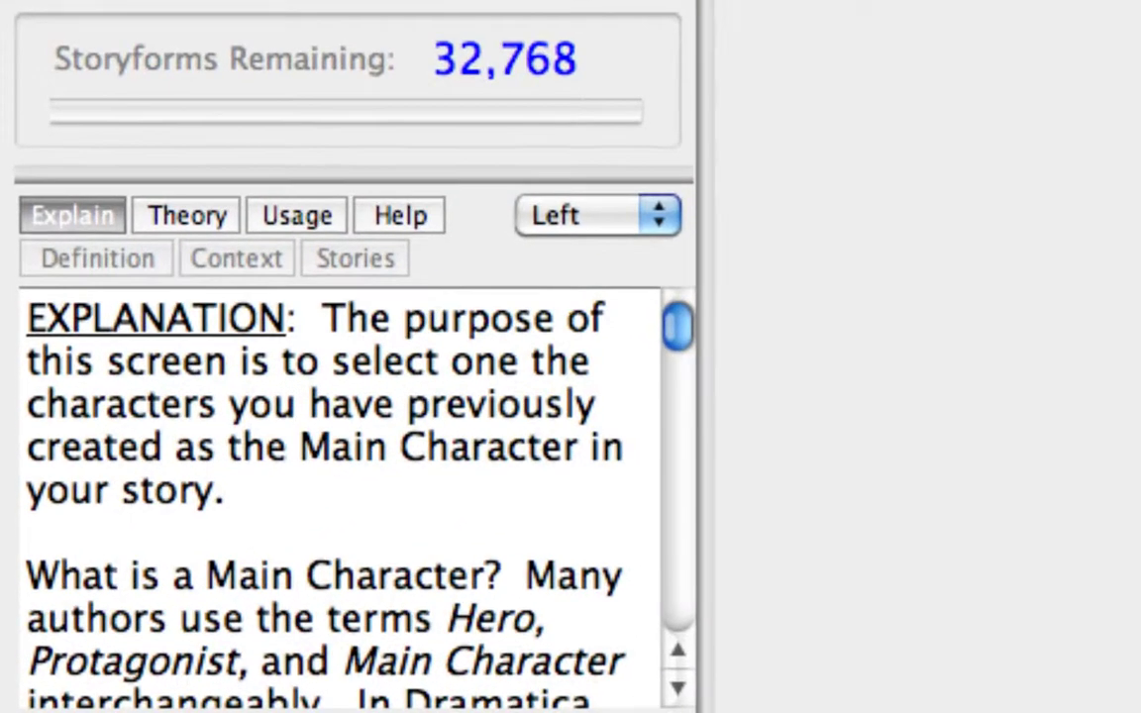
click(574, 238)
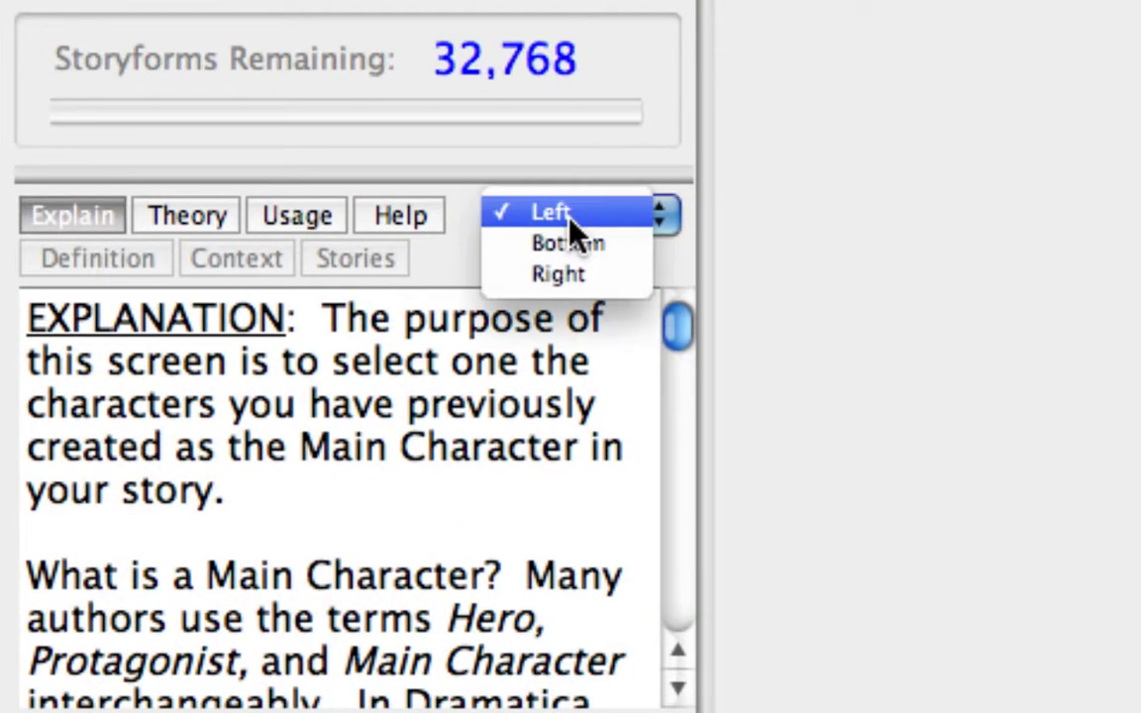
click(576, 272)
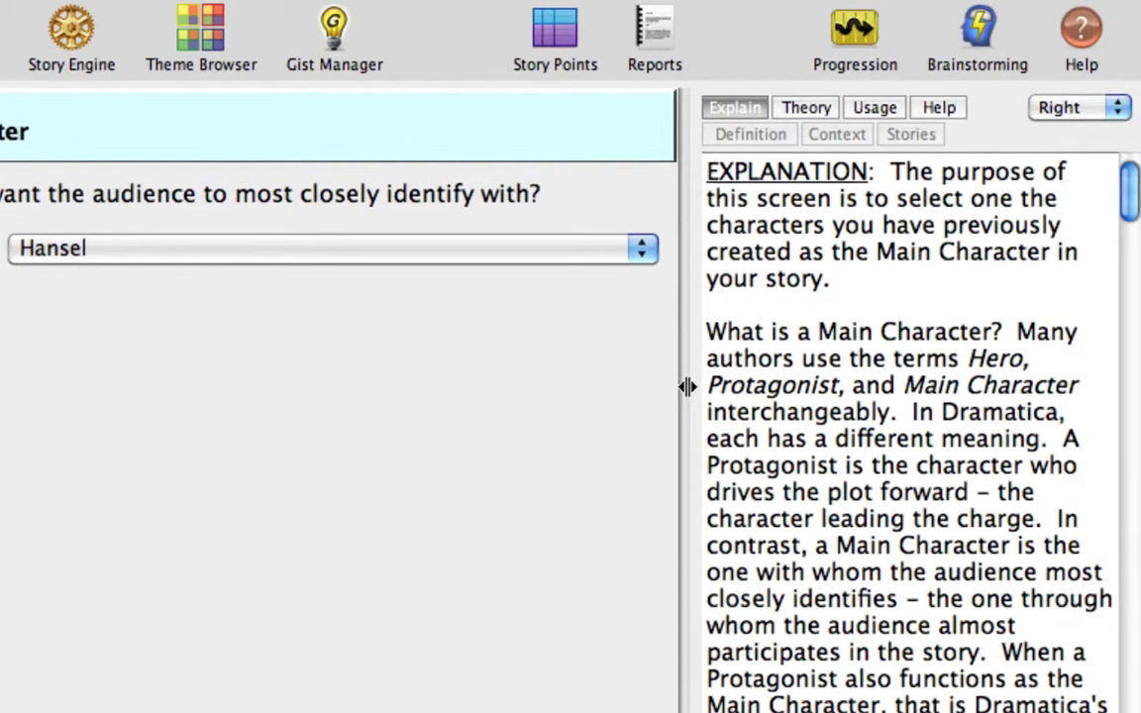
- Widen the help pane, keeping it docked on the Right
drag(687, 386, 712, 410)
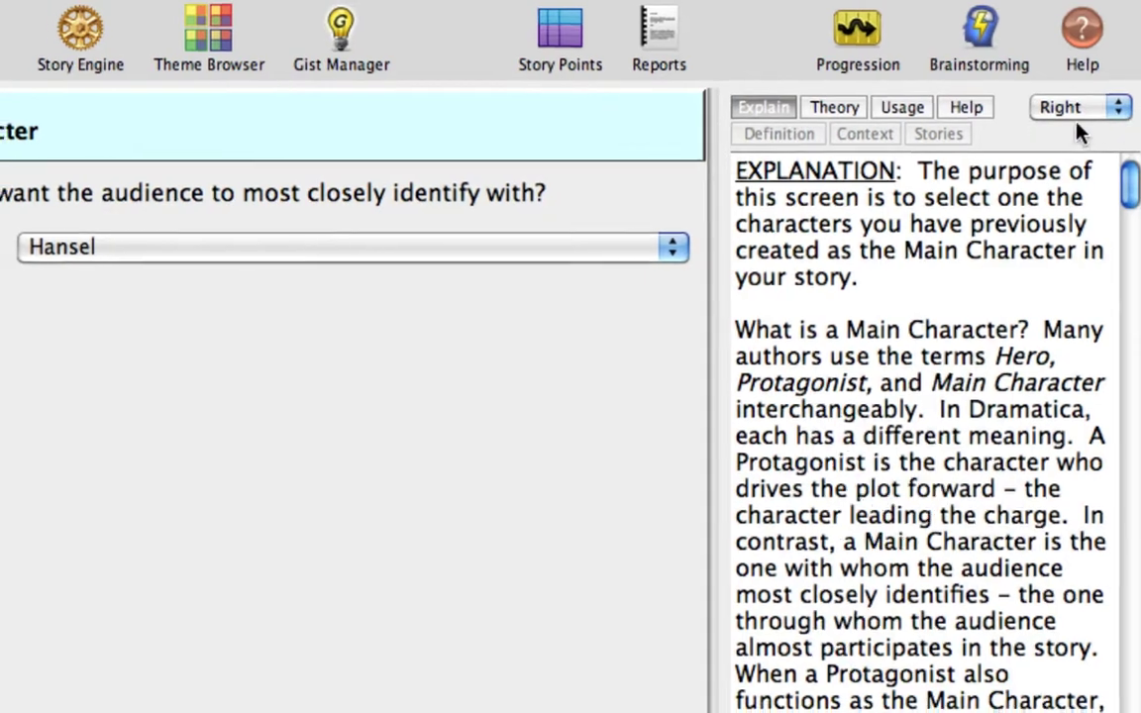
click(1109, 109)
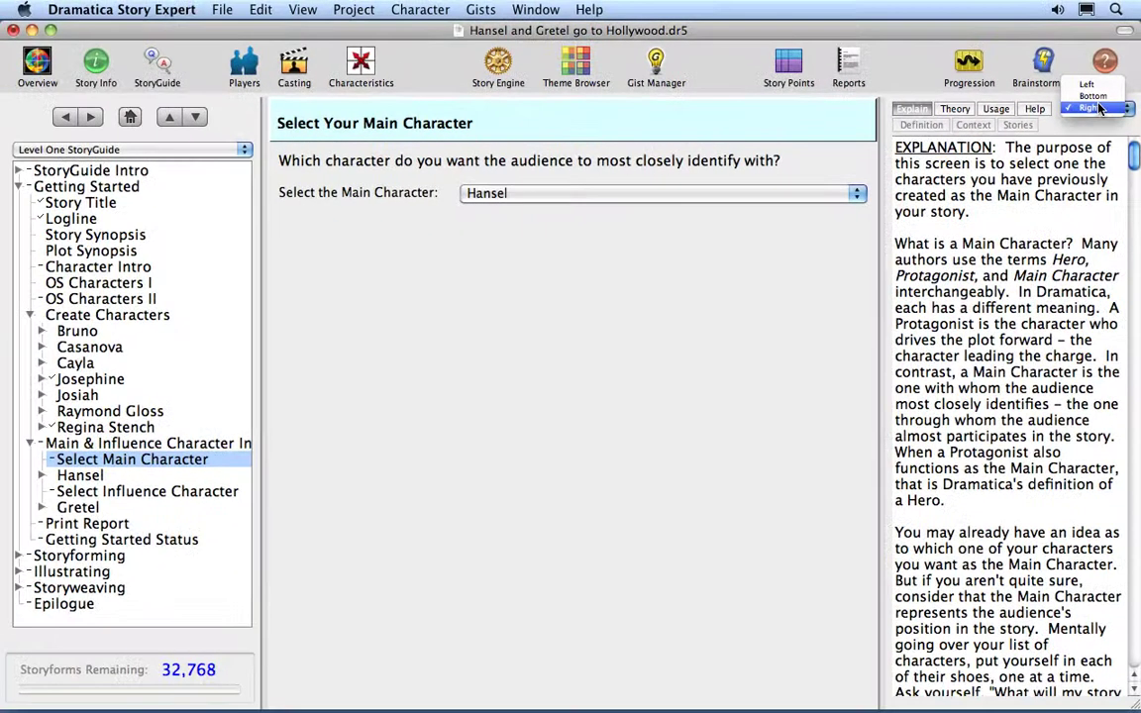
click(1094, 96)
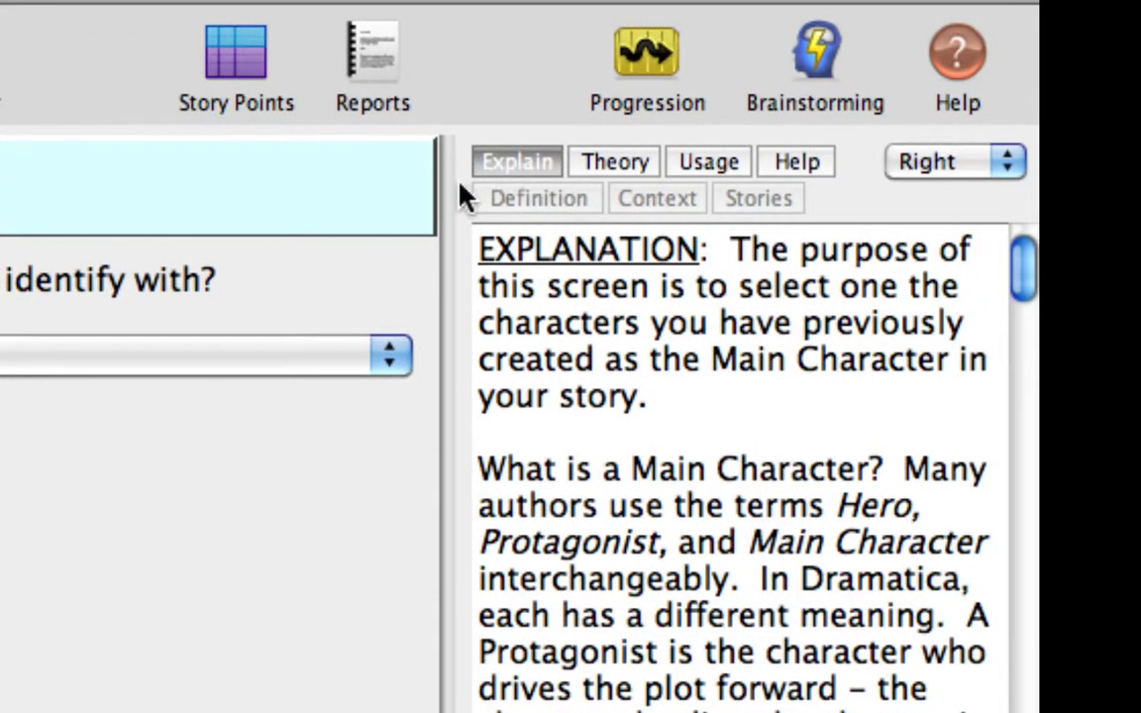
- View the Theory, Usage and Help tabs in the help pane in turn
click(644, 162)
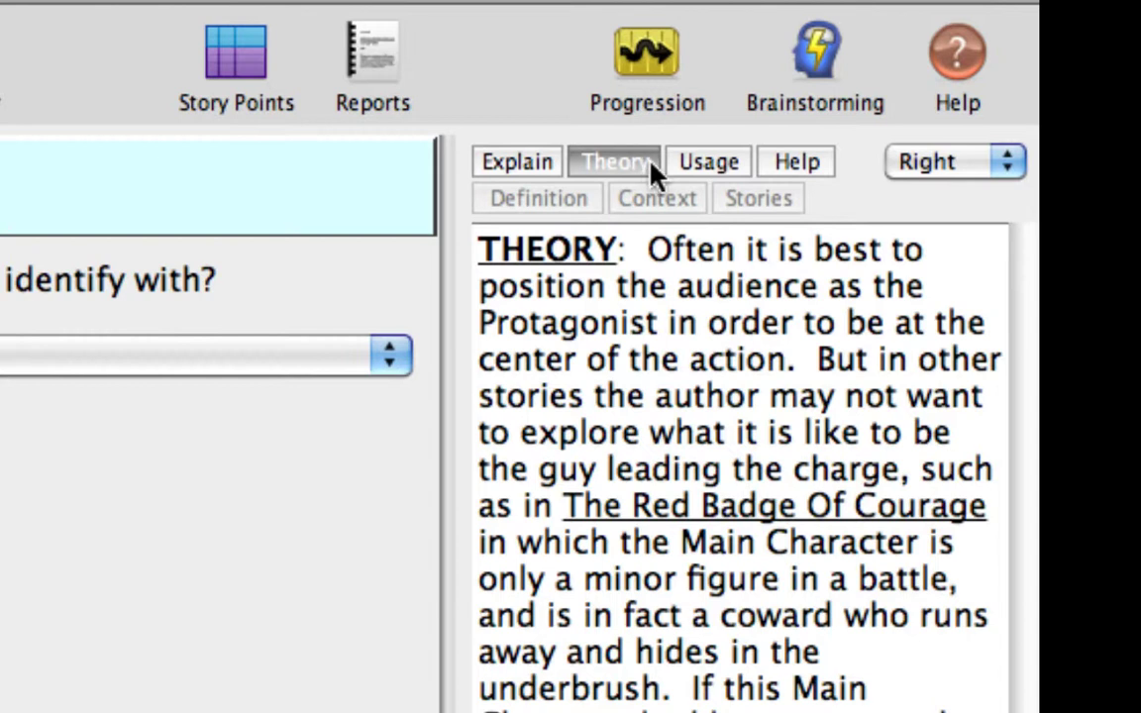
click(746, 168)
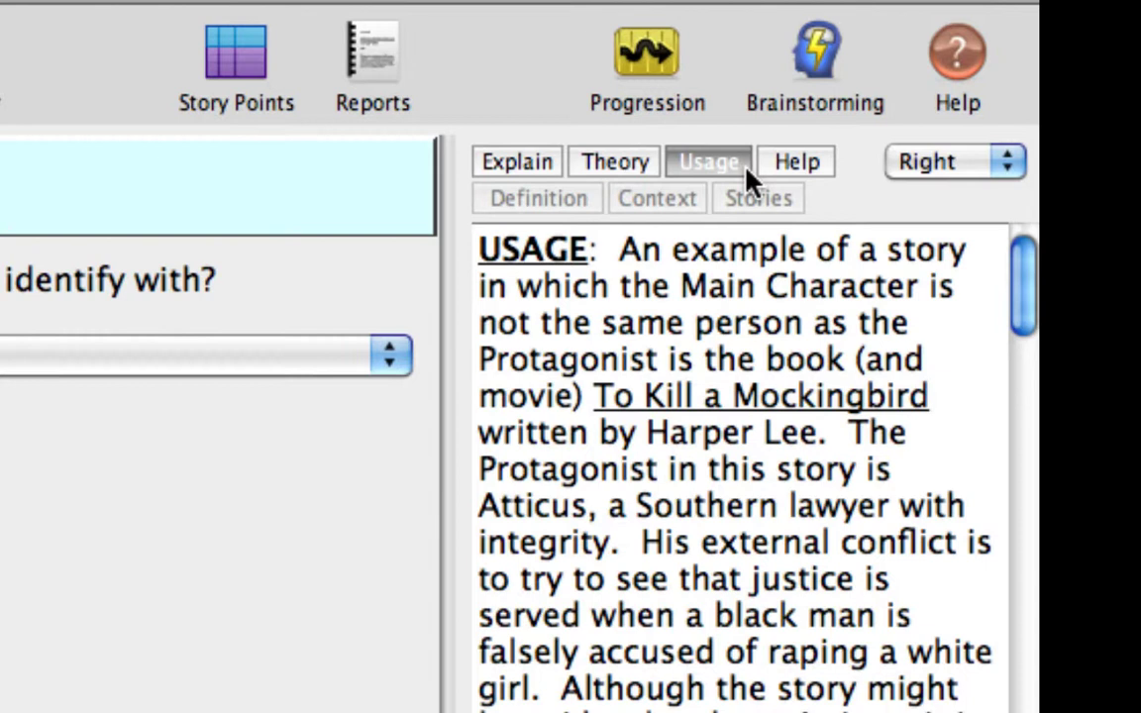
click(810, 168)
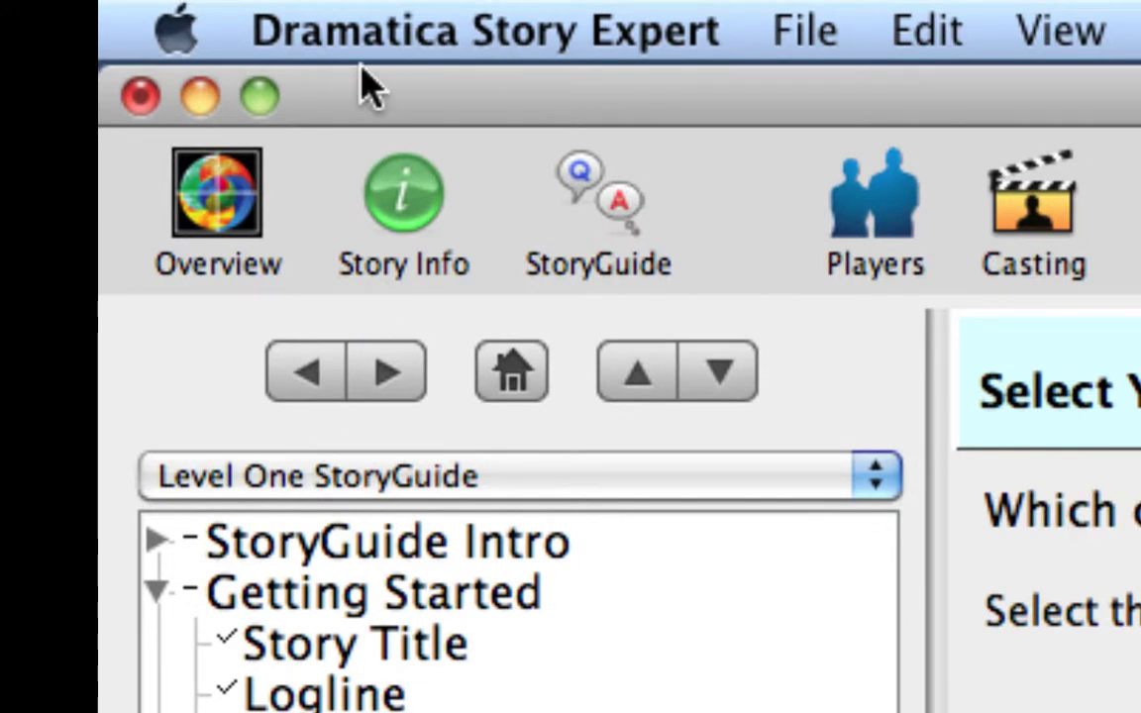
- Return Home to show the Hansel and Gretel go to Hollywood Project Overview, then save the project
click(510, 375)
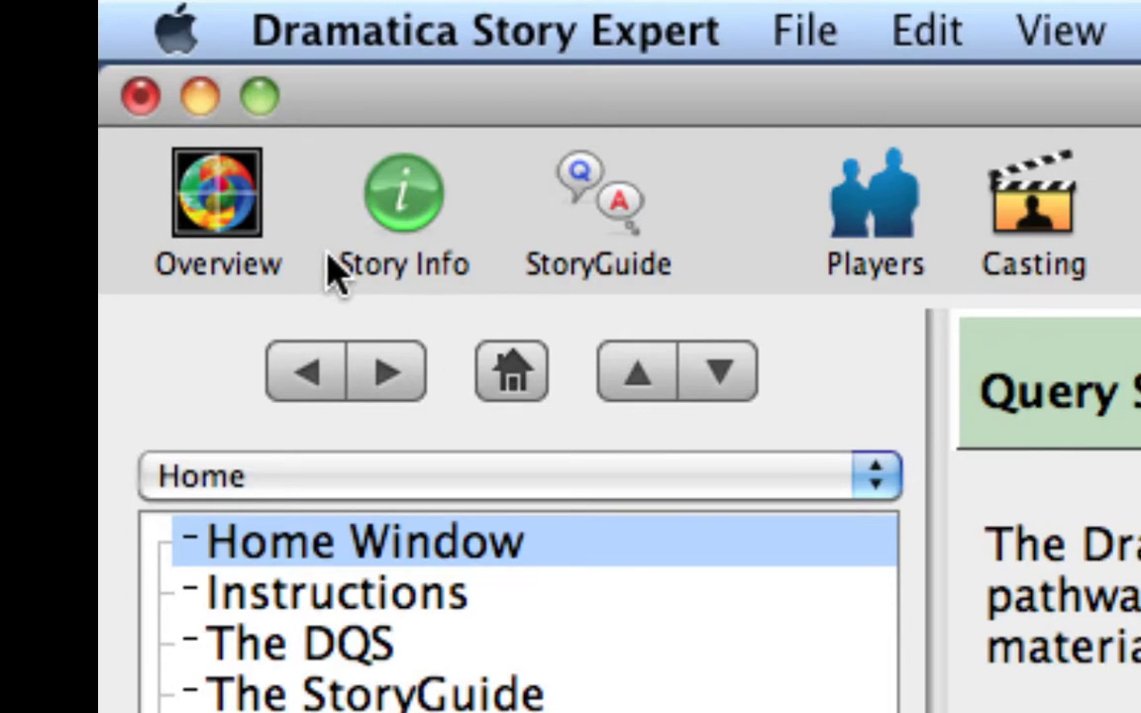
click(243, 203)
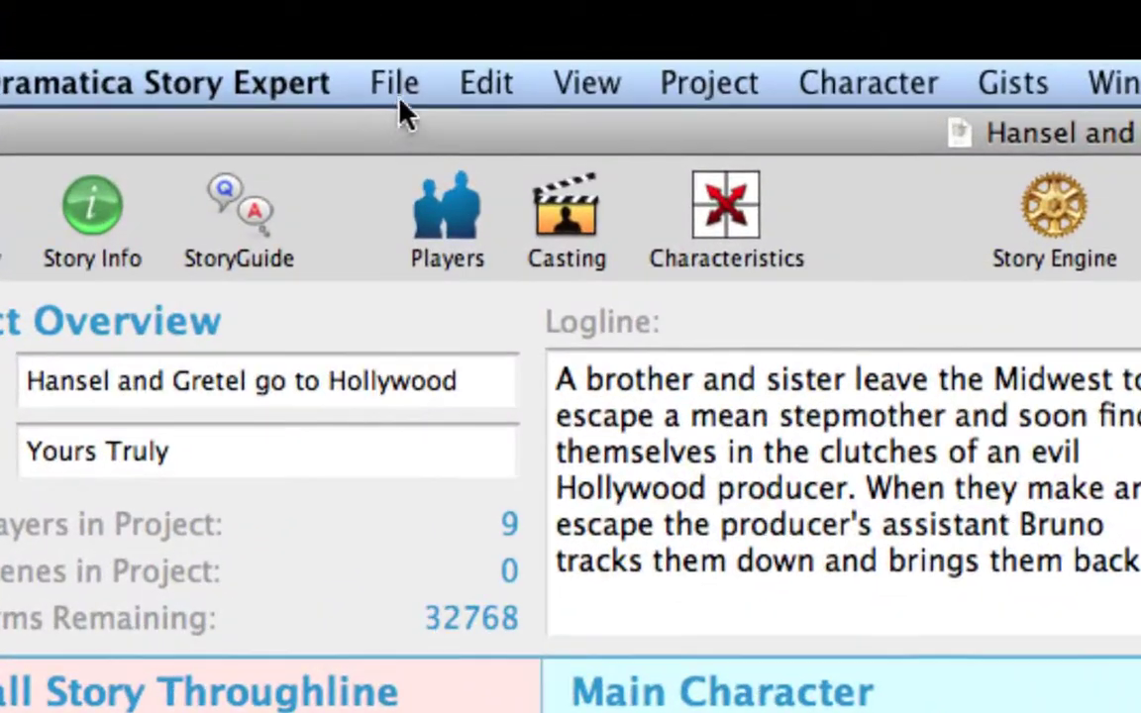
click(222, 9)
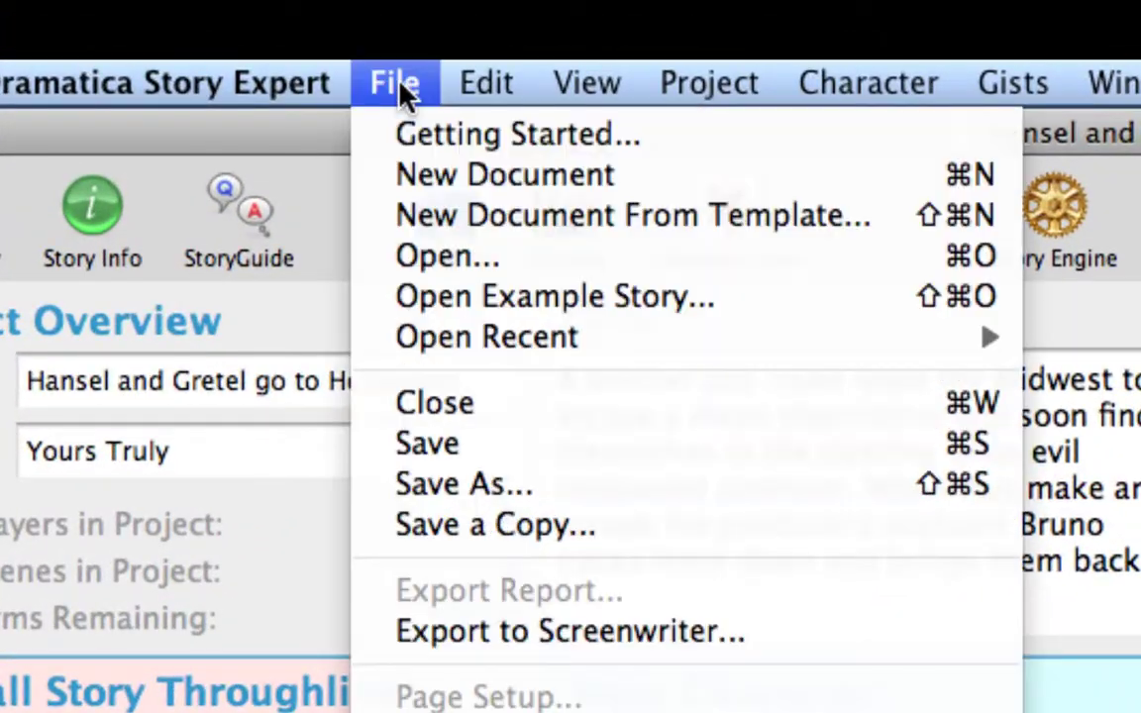
click(447, 454)
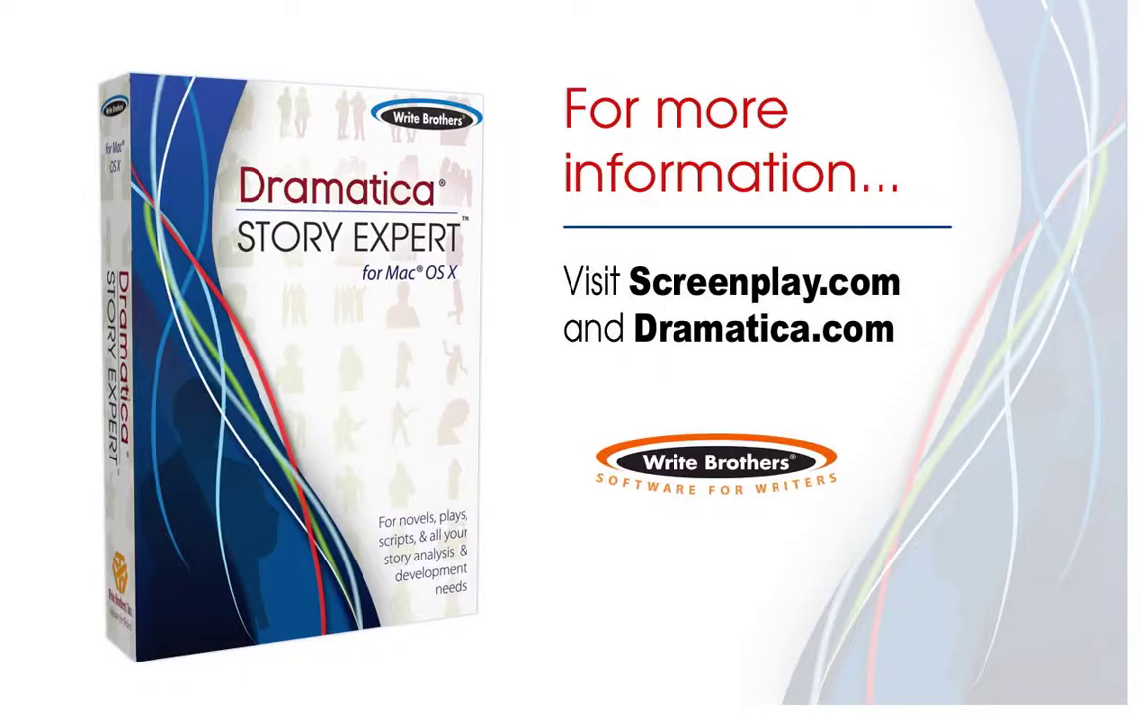